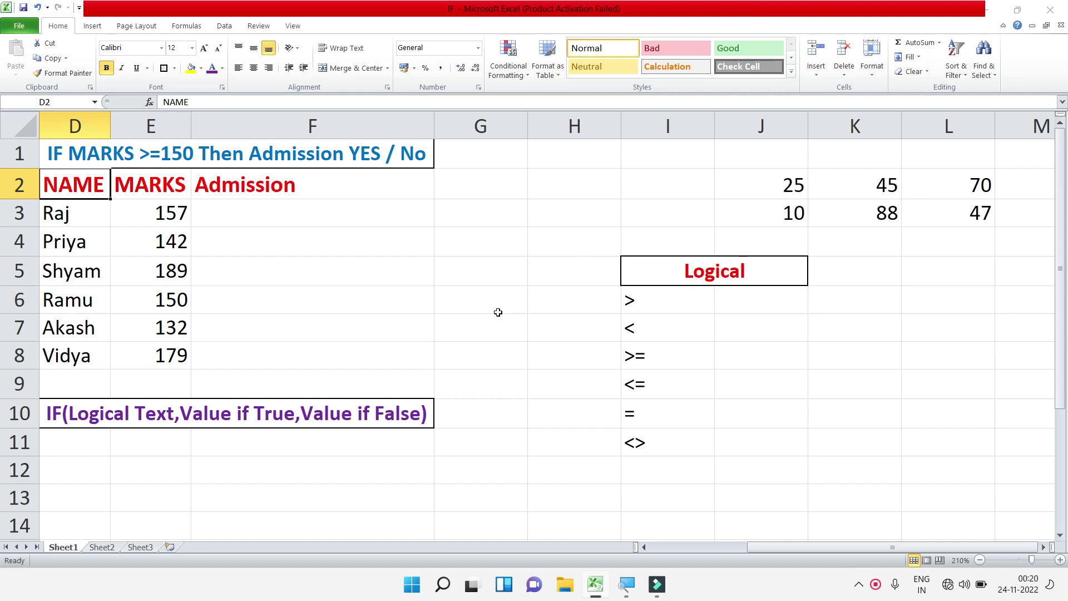
- Point out two students' Admission cells and the IF syntax reminder
left_click(492, 270)
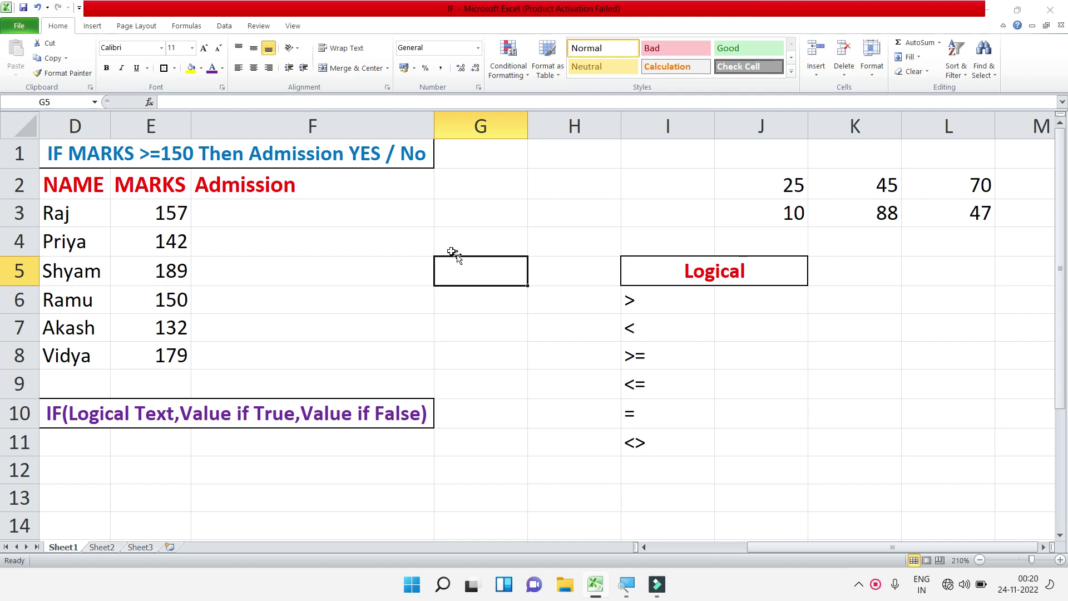
left_click(397, 232)
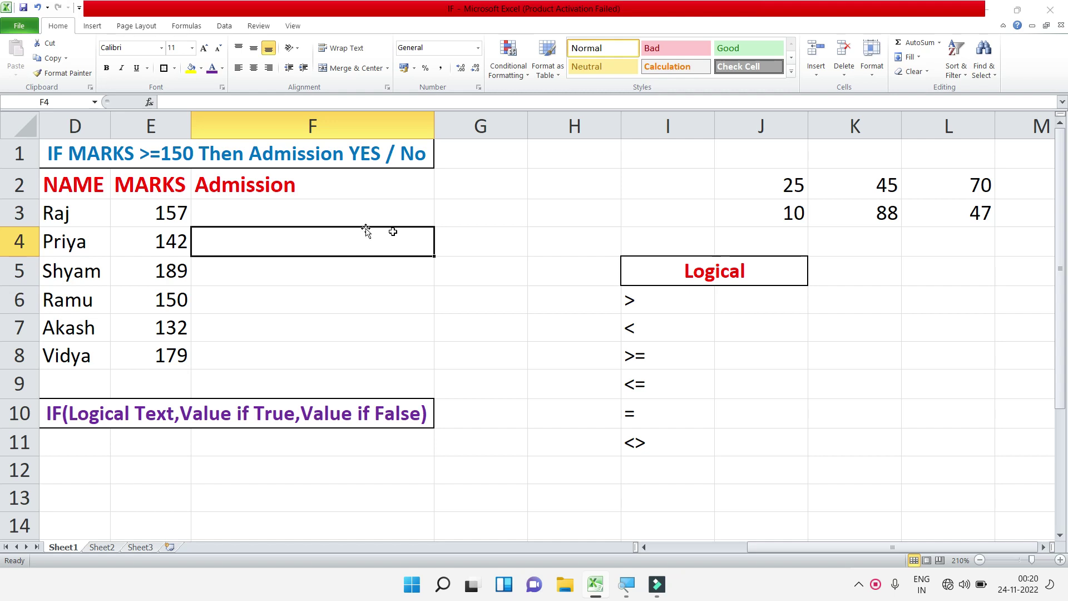
left_click(258, 221)
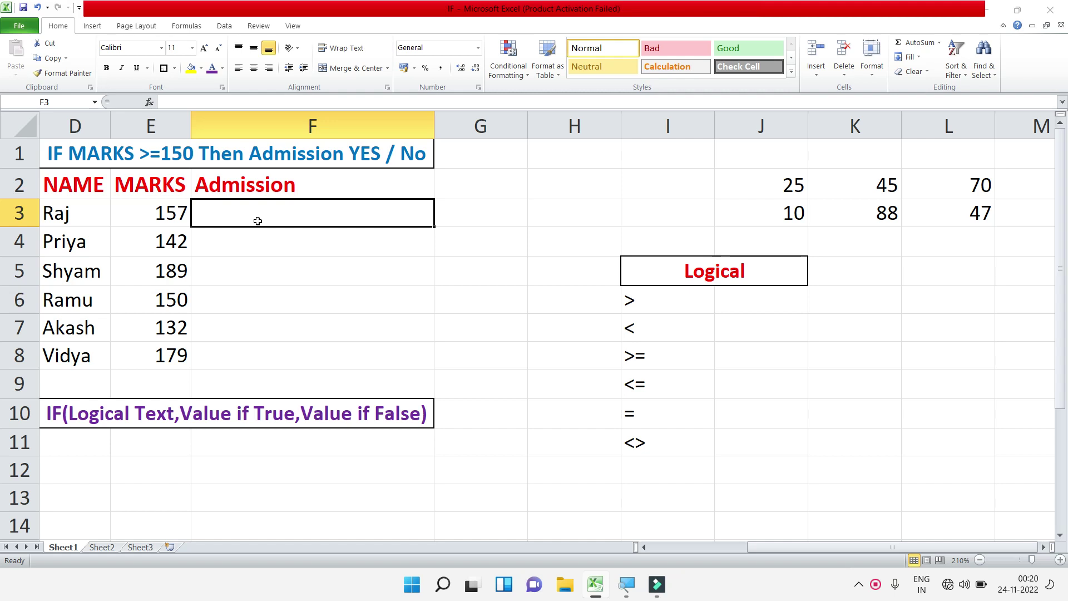
left_click(142, 405)
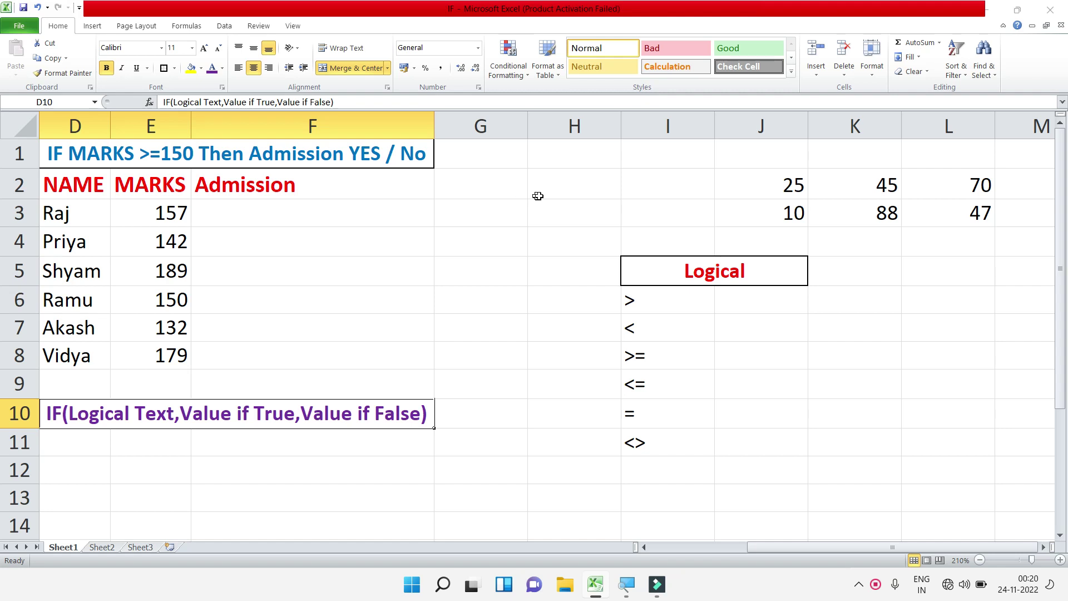
- Start a trial =IF( formula in G3, then erase it and leave G3 empty
left_click(484, 218)
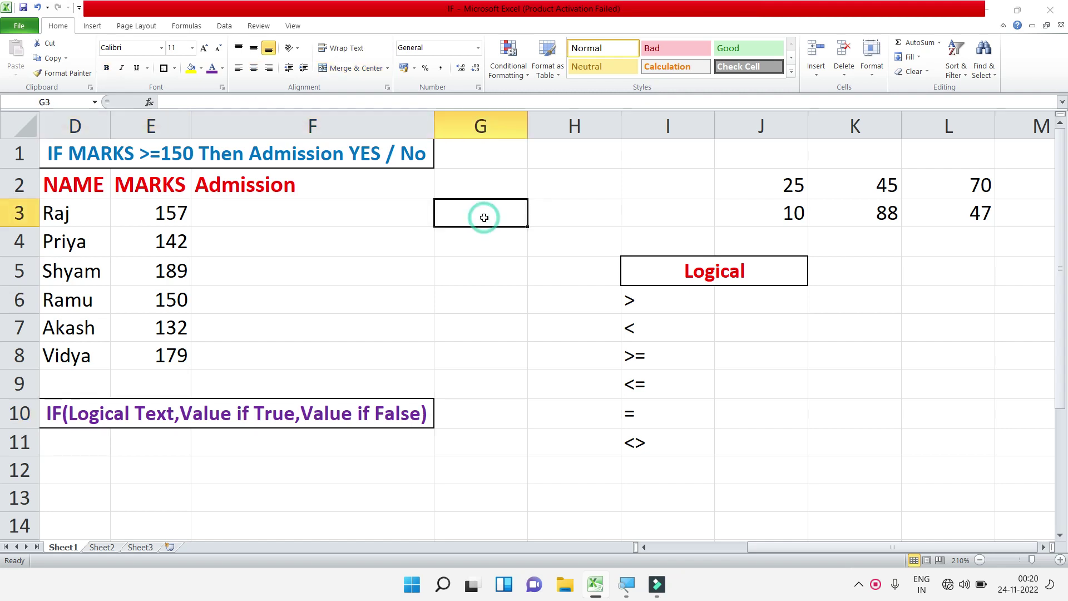
type("==")
type("I")
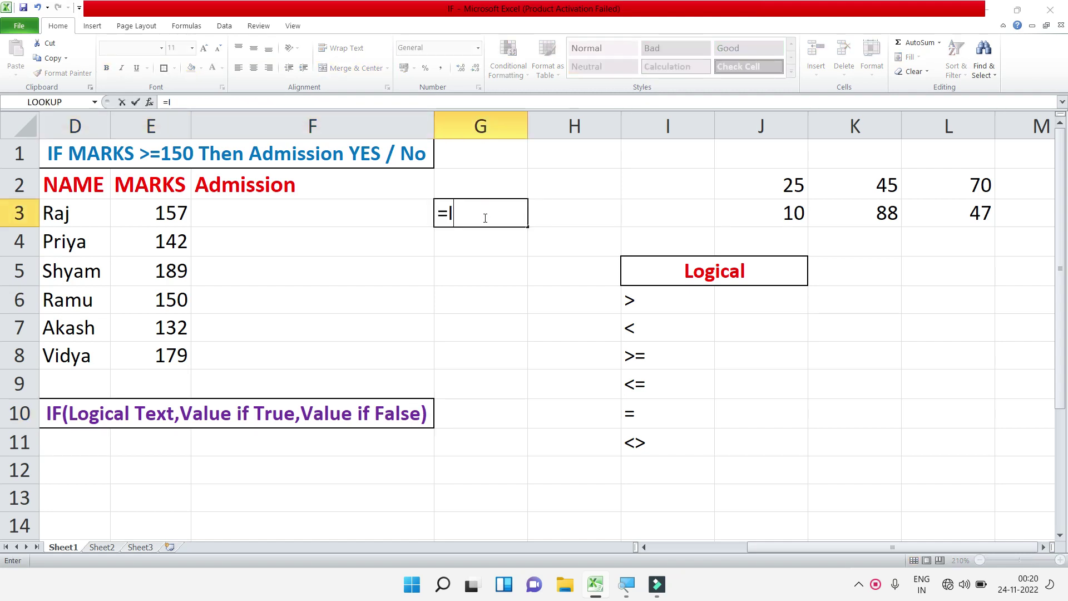
type("F(")
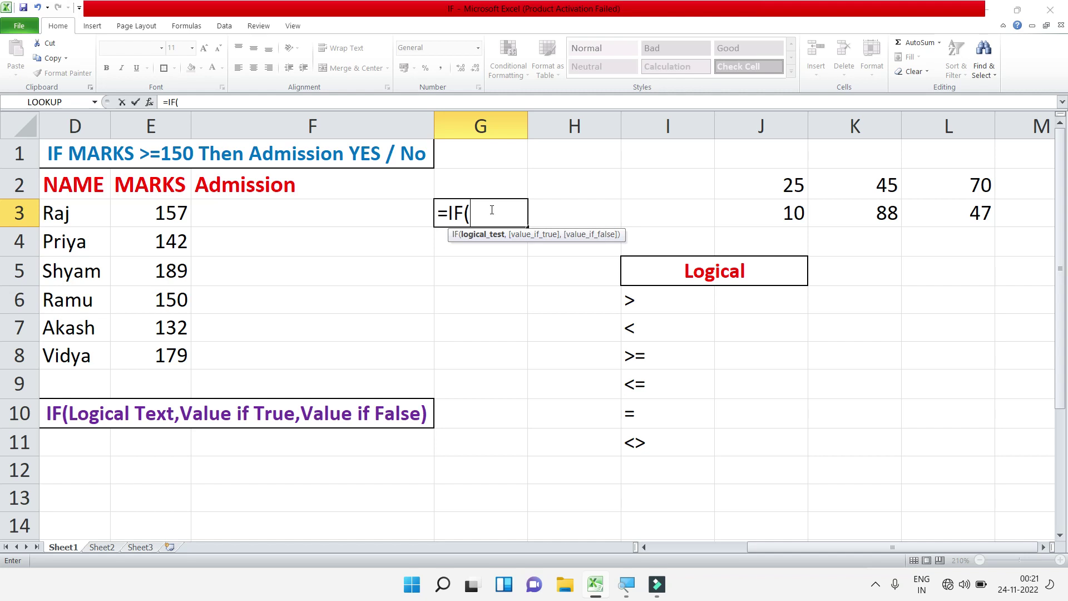
key("BackSpace")
key("BackSpace")
key("BackSpace")
key("BackSpace")
key("Return")
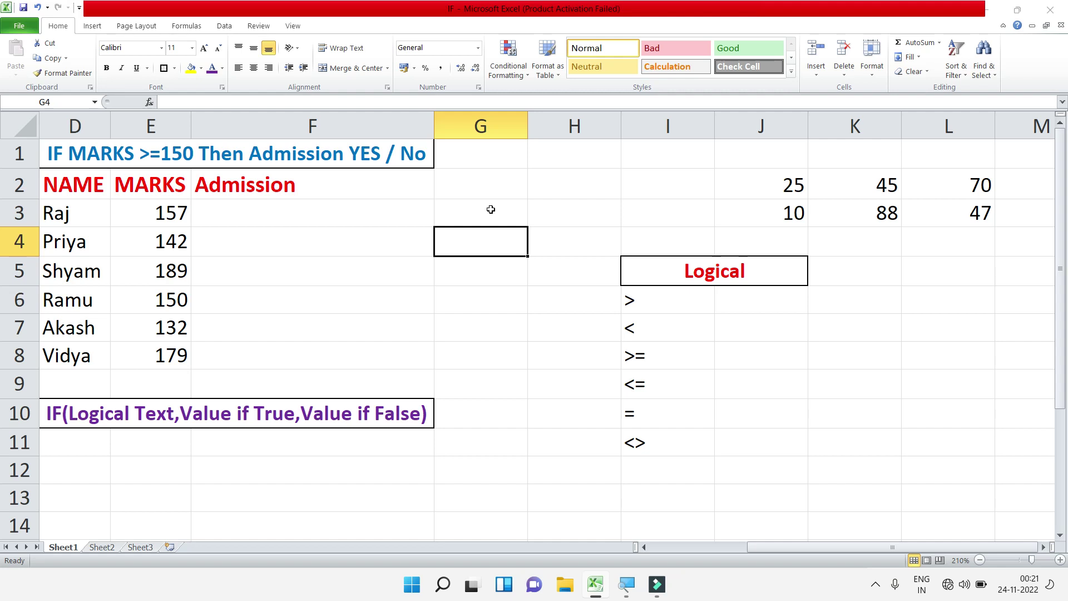
- Highlight the comparison operators listed under the Logical heading
left_click(693, 301)
left_click(689, 278)
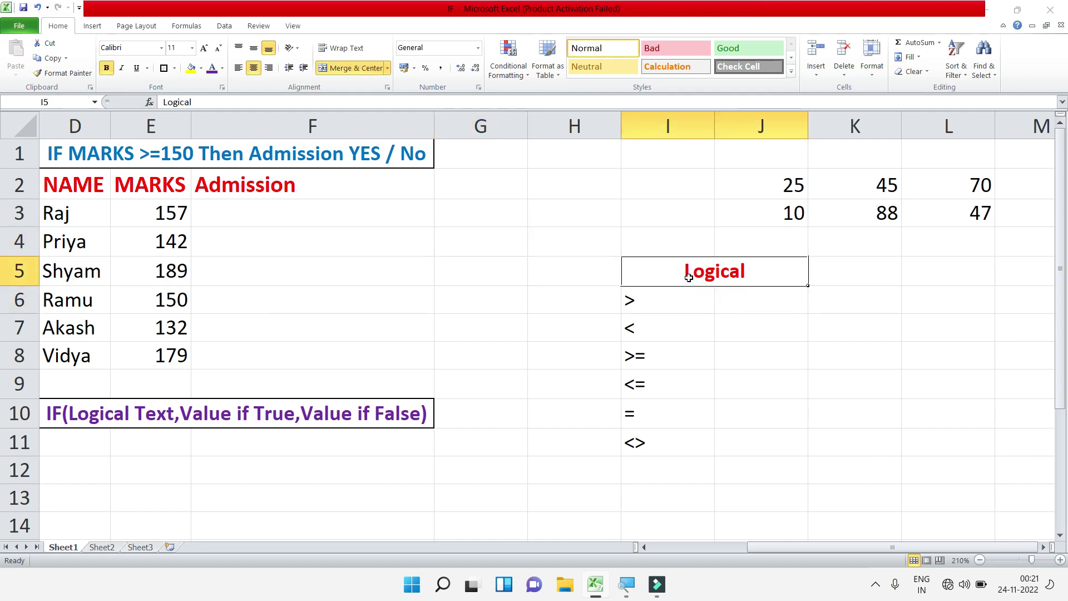
left_click_drag(649, 299, 652, 434)
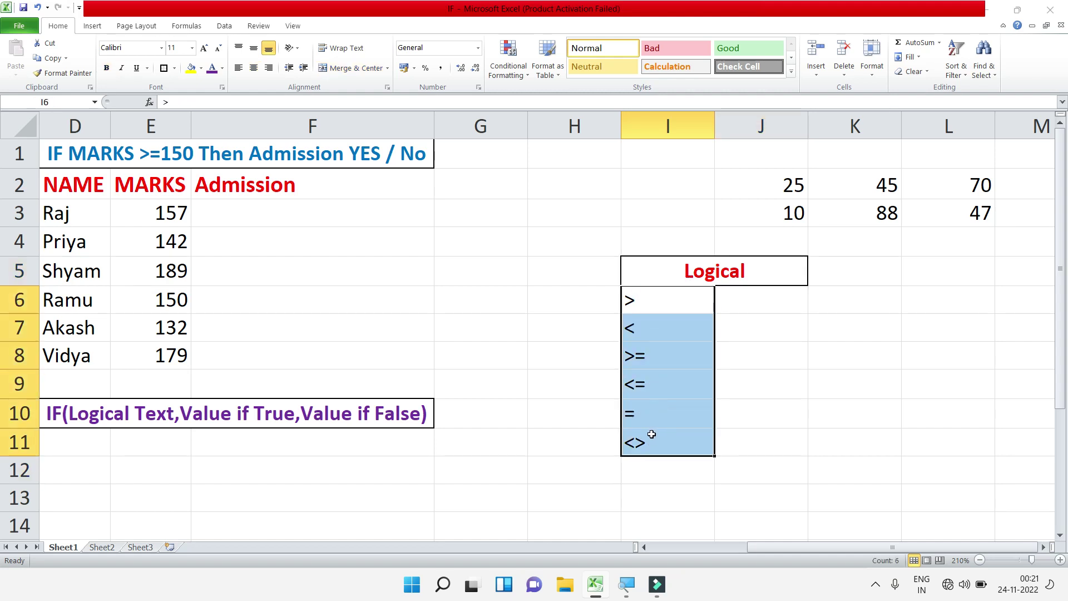
left_click(679, 303)
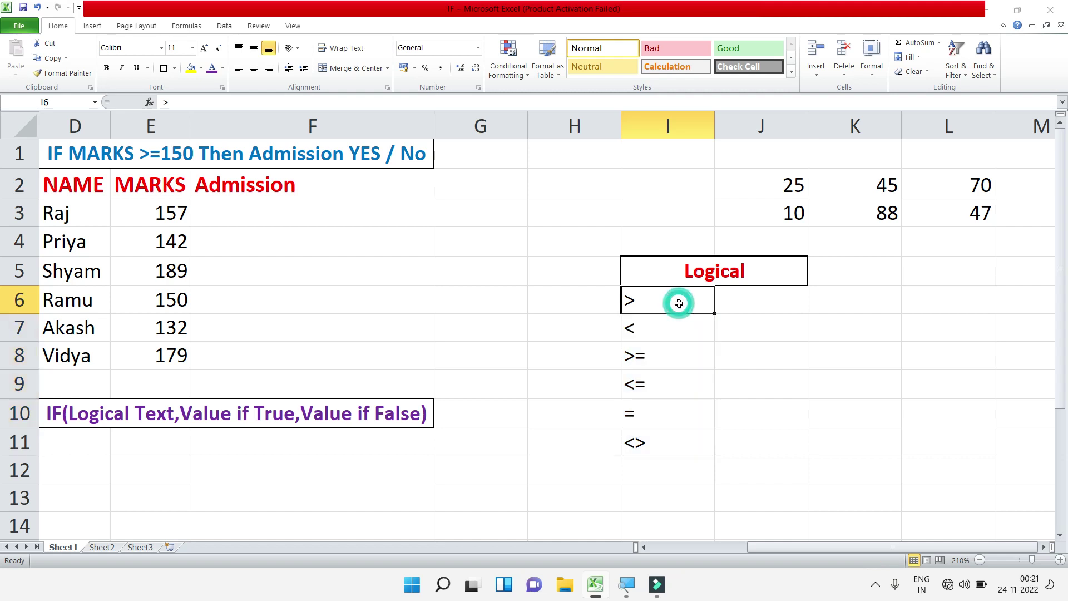
left_click(662, 327)
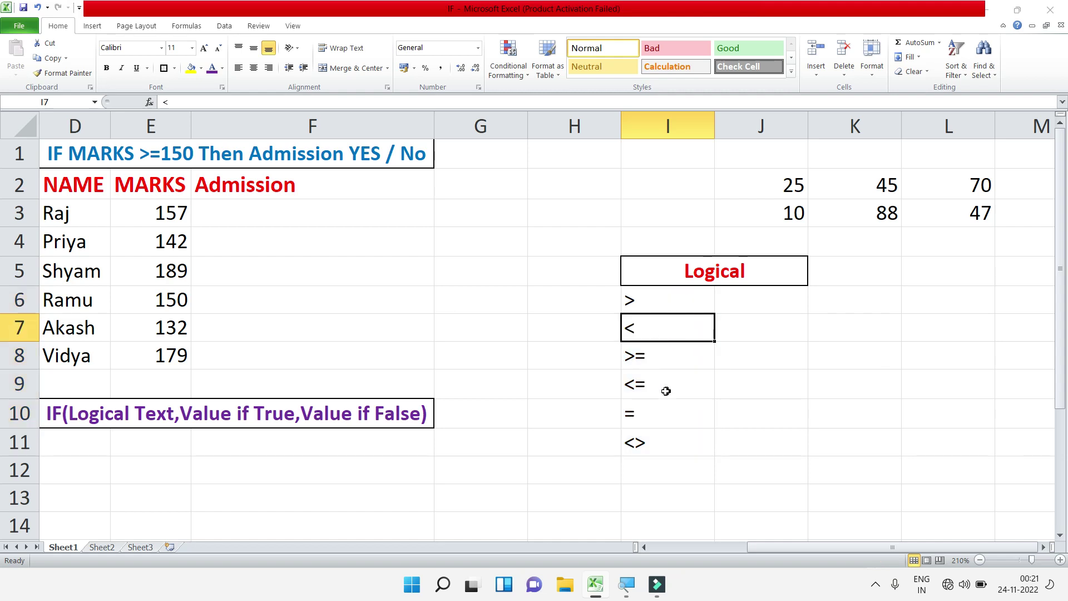
left_click(667, 445)
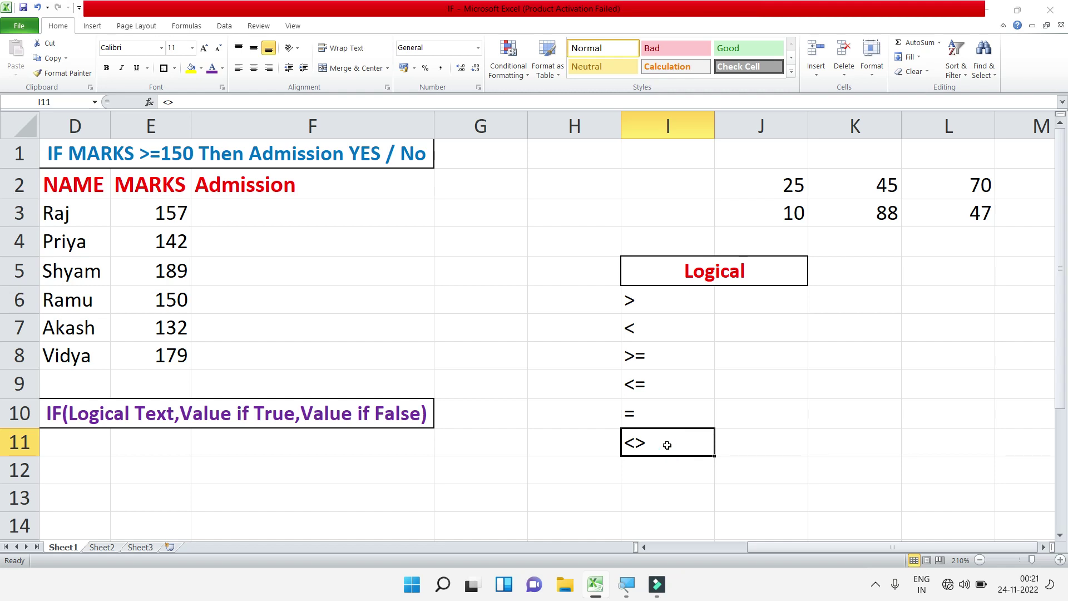
- Enter =K2>J2 beside the greater-than operator, returning TRUE
left_click(756, 296)
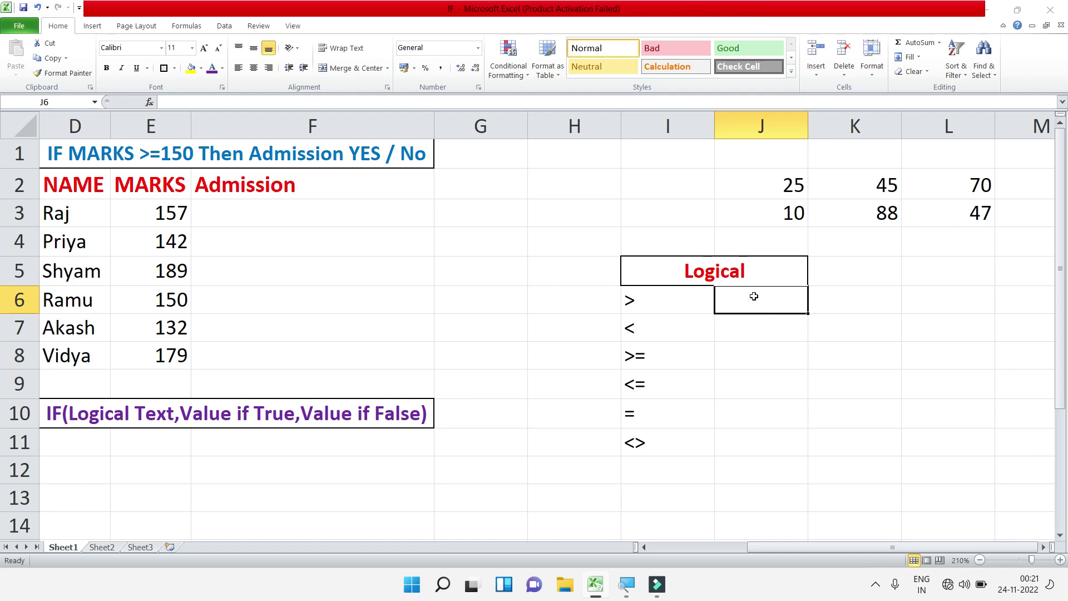
type("=")
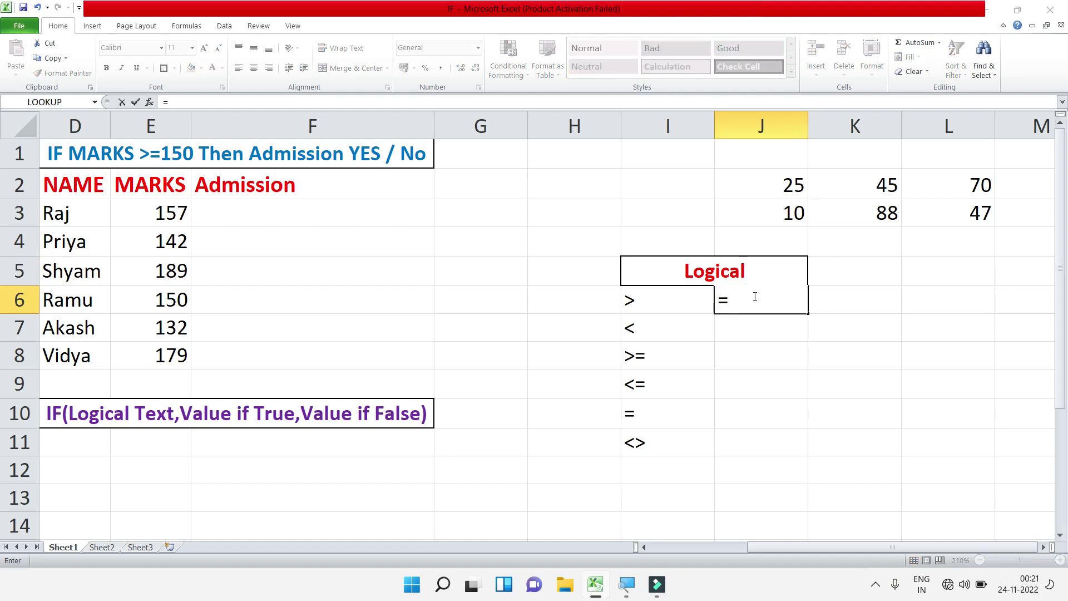
left_click(871, 184)
type(">")
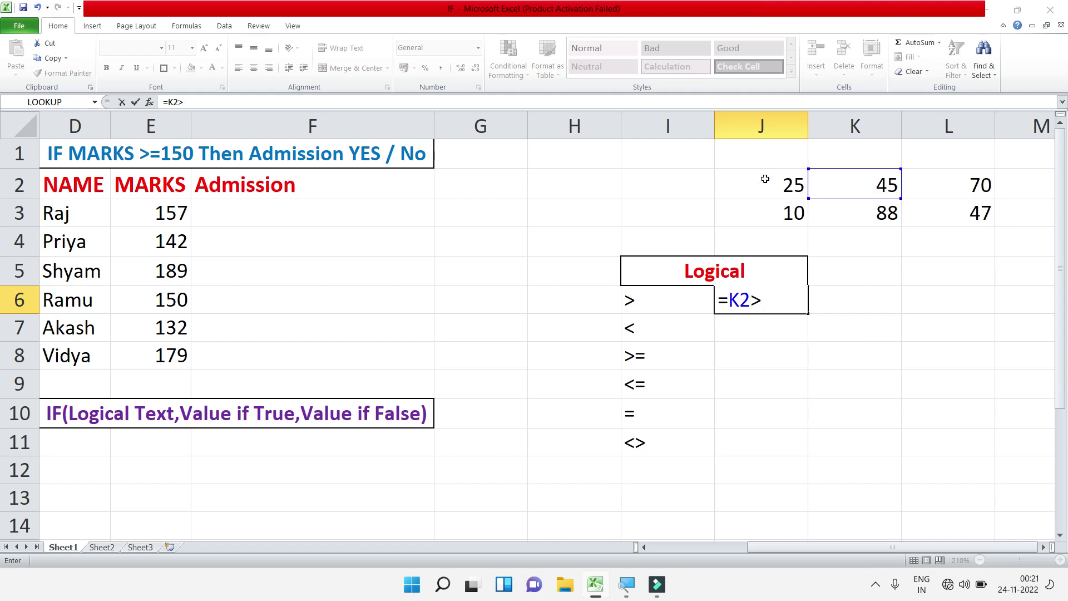
left_click(765, 180)
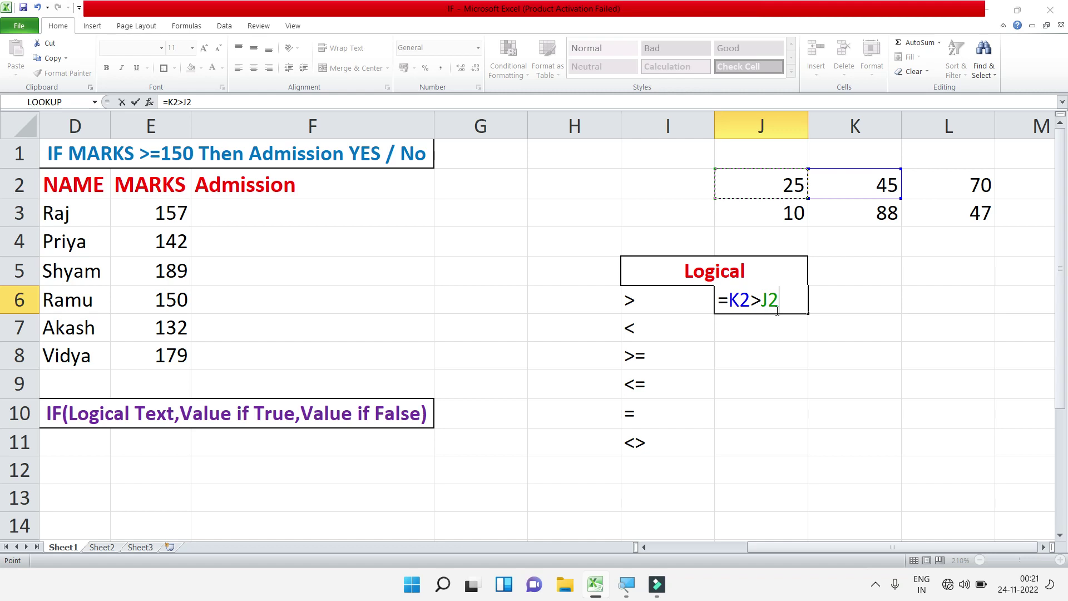
key("Return")
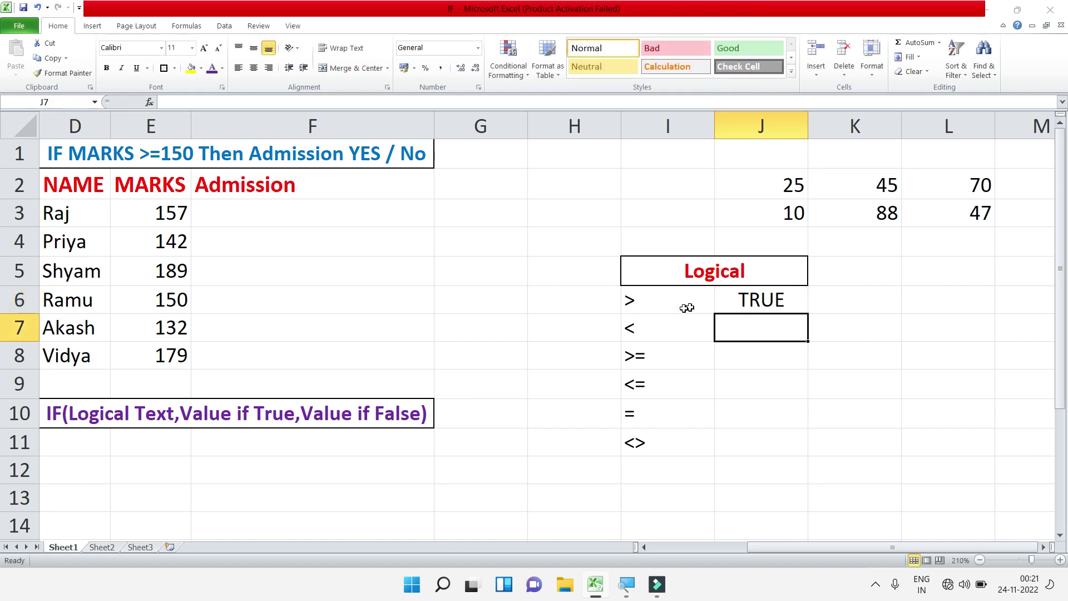
- Enter =J3<K3 beside the less-than operator, also returning TRUE
left_click(744, 293)
left_click(740, 326)
type("=")
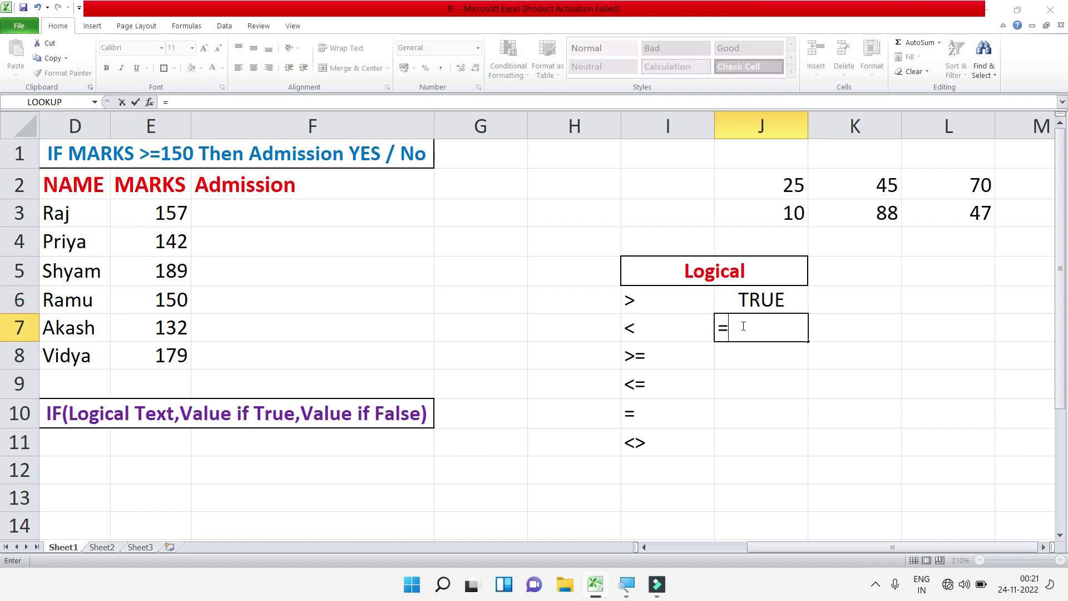
left_click(778, 208)
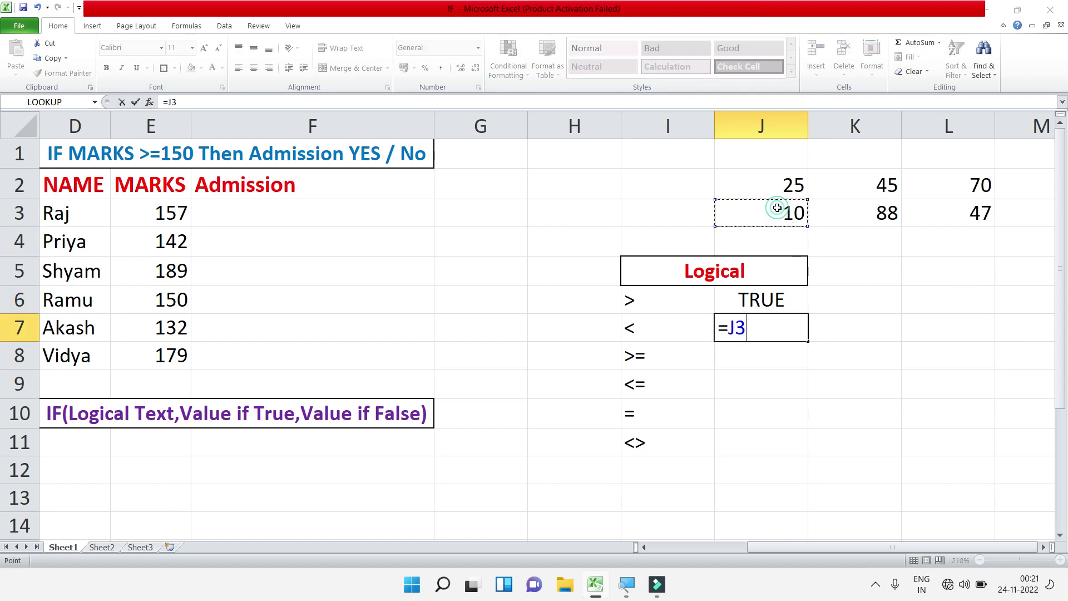
type("<")
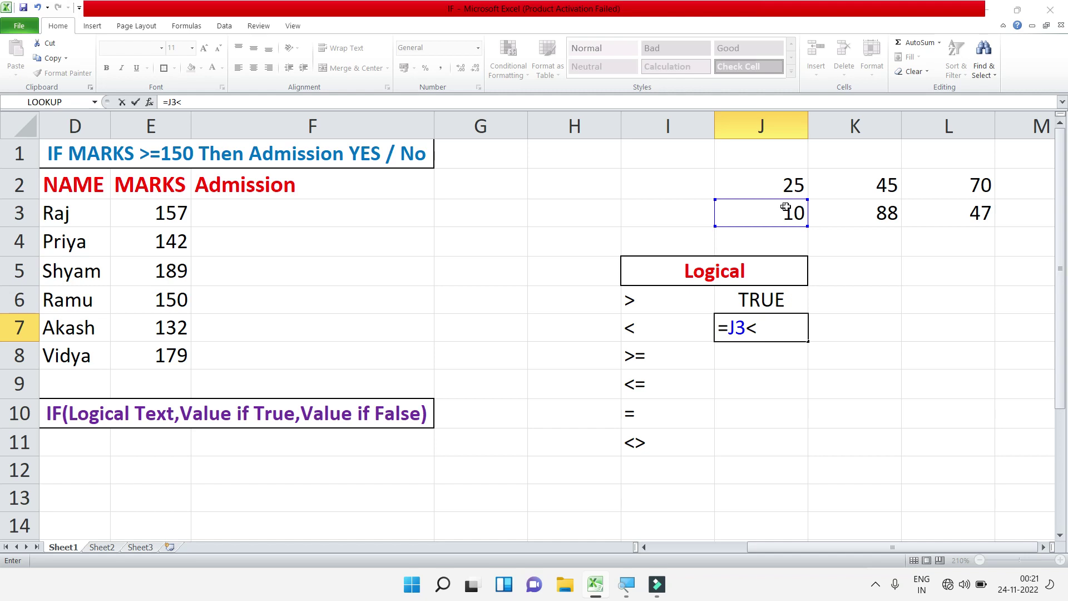
left_click(857, 216)
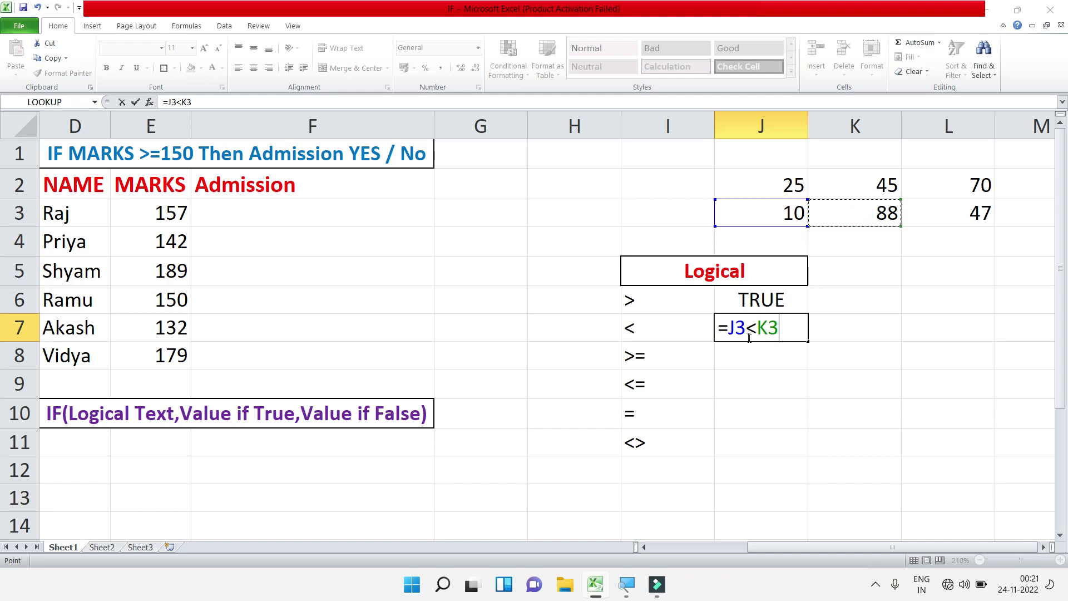
key("Return")
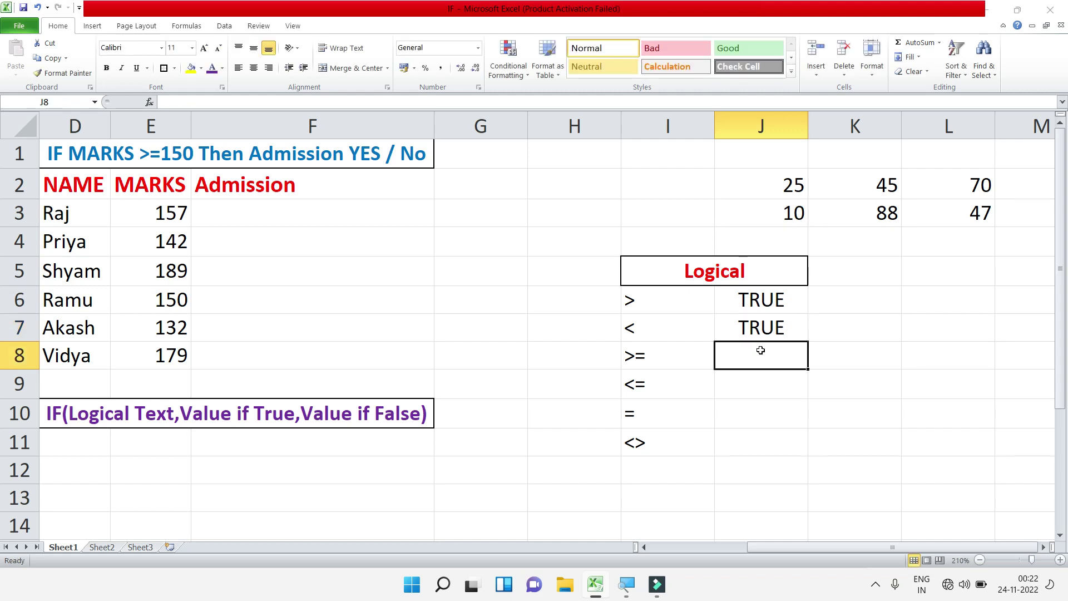
- Enter the K3>=L3 comparison in J8 beside the >= operator
type("=")
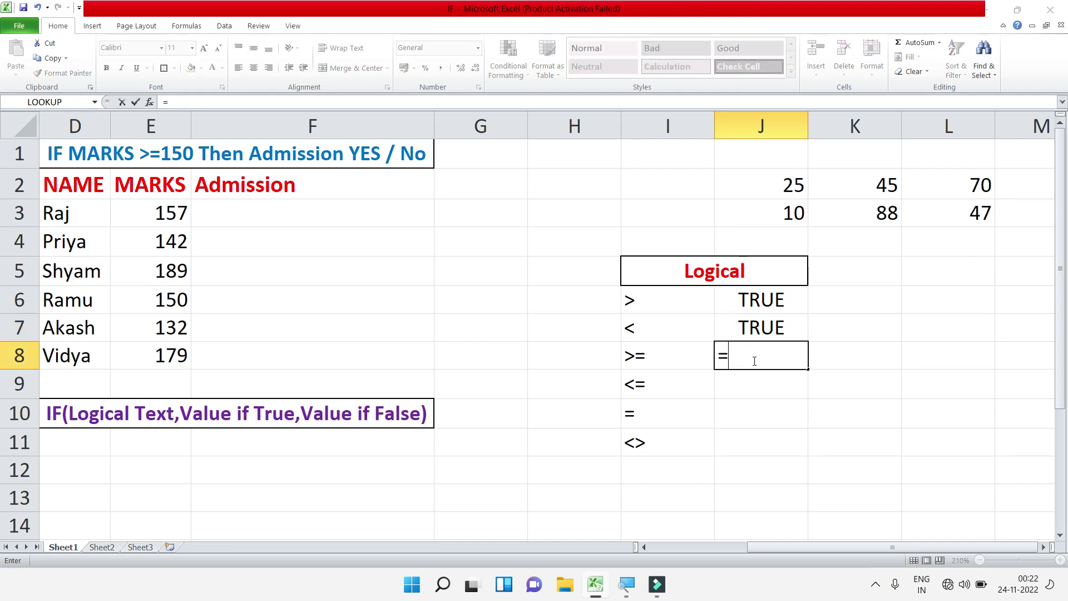
left_click(857, 210)
type(">=")
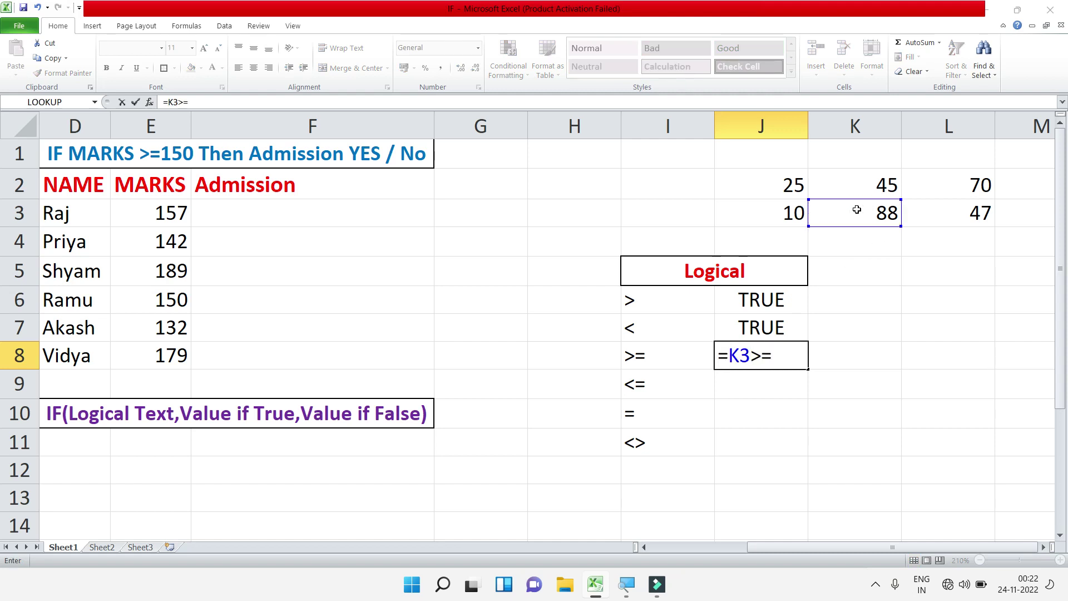
left_click(946, 214)
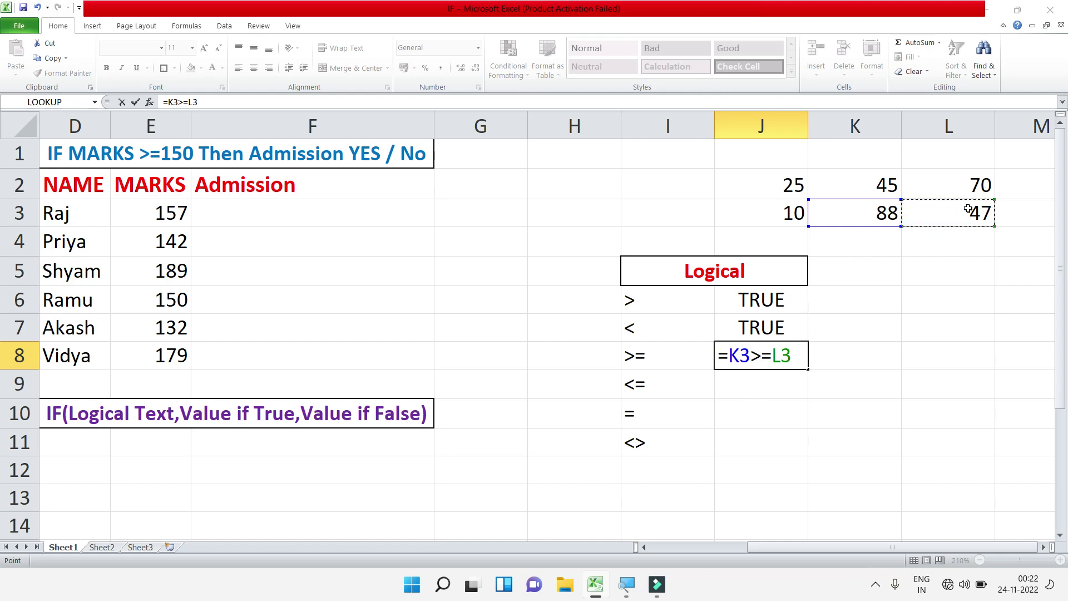
key("Return")
- Change L3 to 88, then to 90, so J8 shows FALSE
left_click(799, 348)
left_click(972, 210)
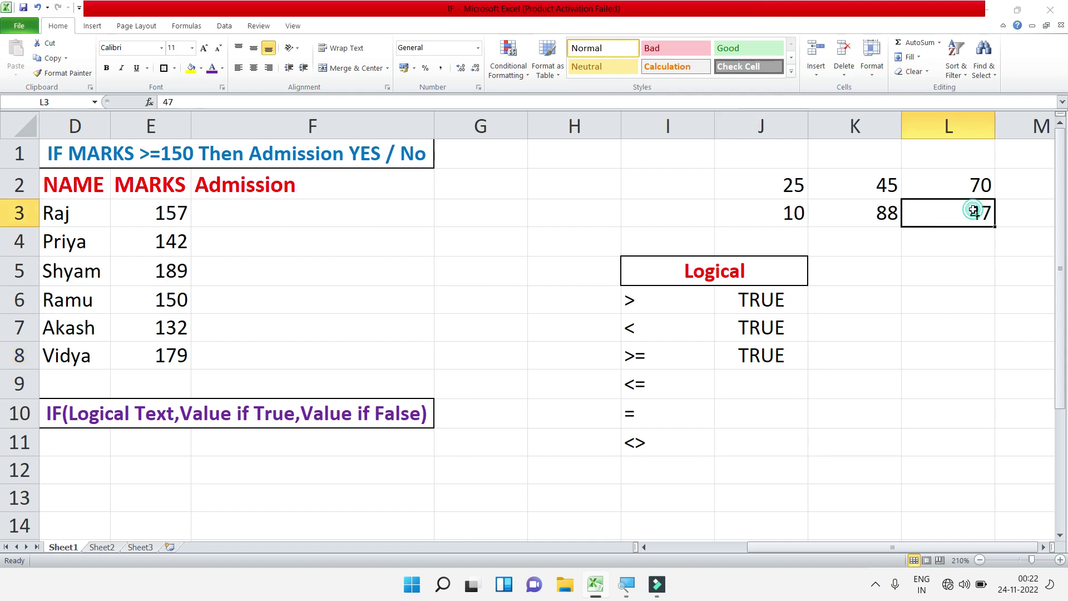
type("88")
key("Return")
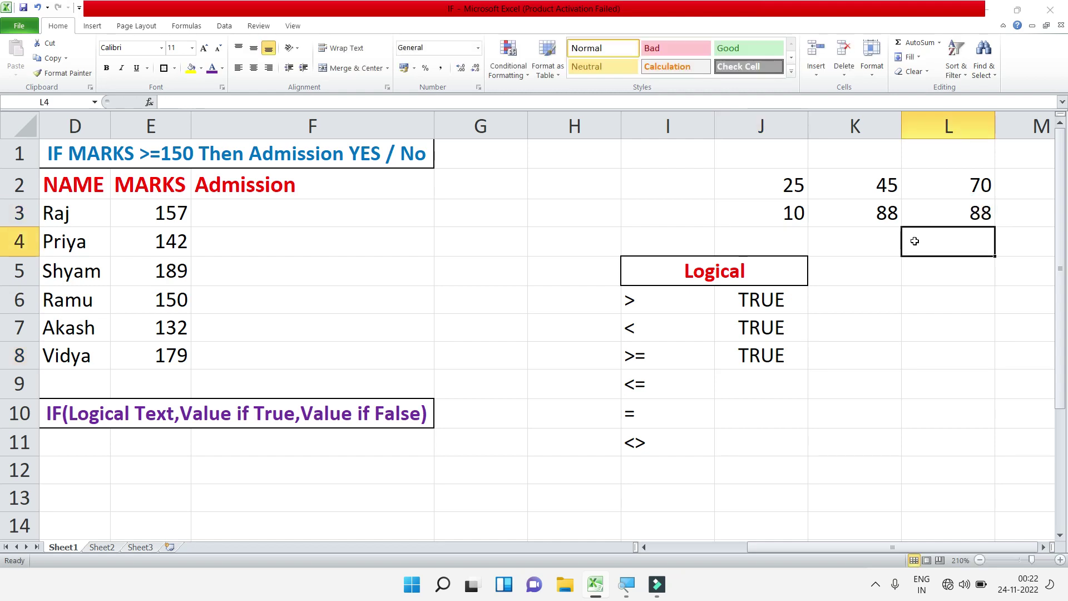
left_click(976, 211)
type("90")
key("Return")
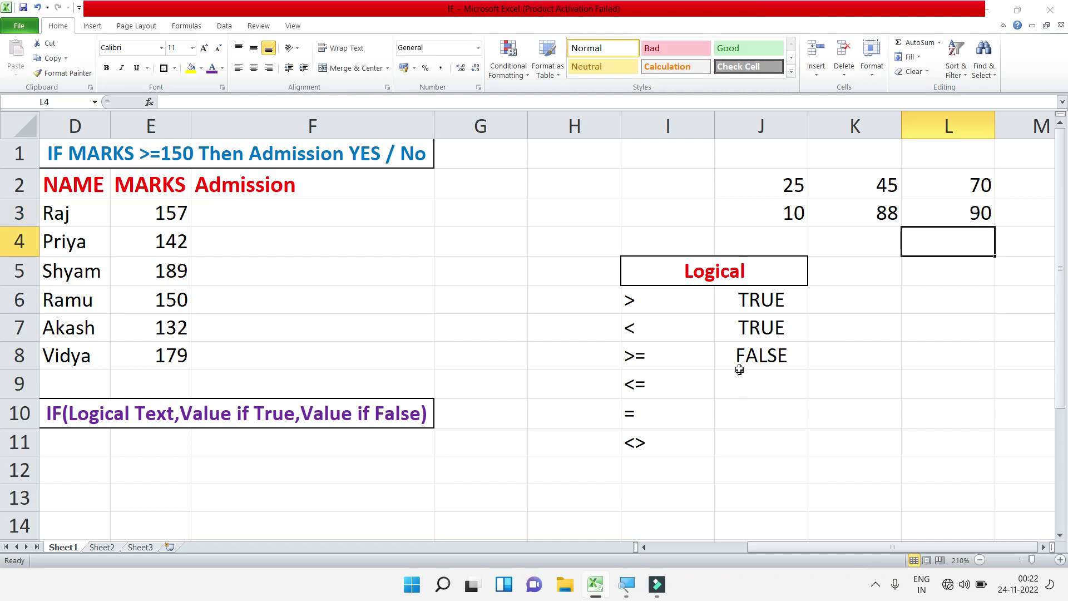
left_click(748, 356)
- Abandon a started formula in J9, leaving the cell empty
left_click(863, 206)
left_click(761, 384)
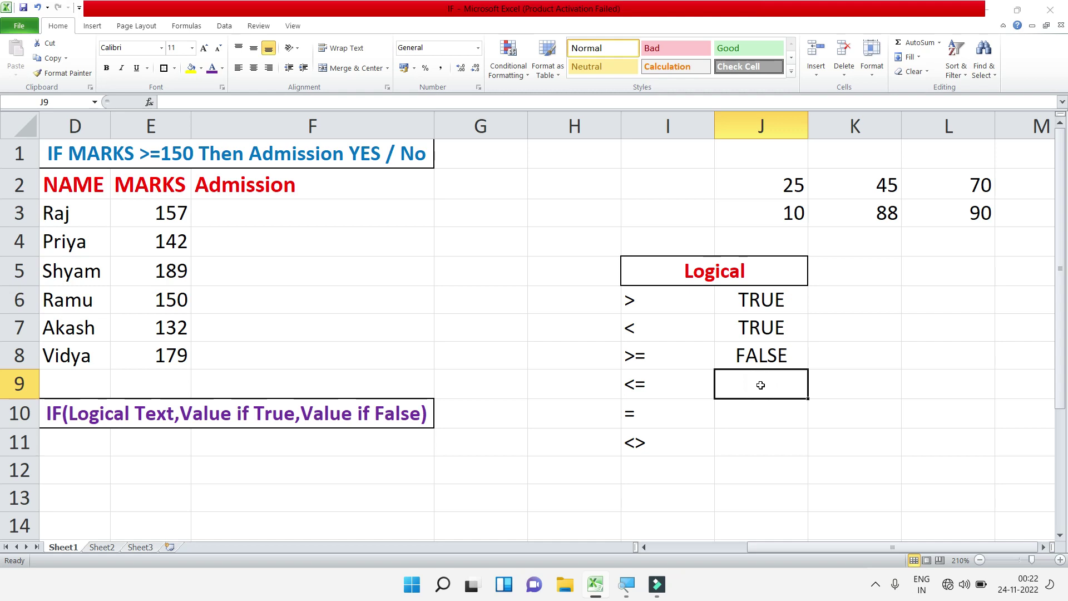
type("=")
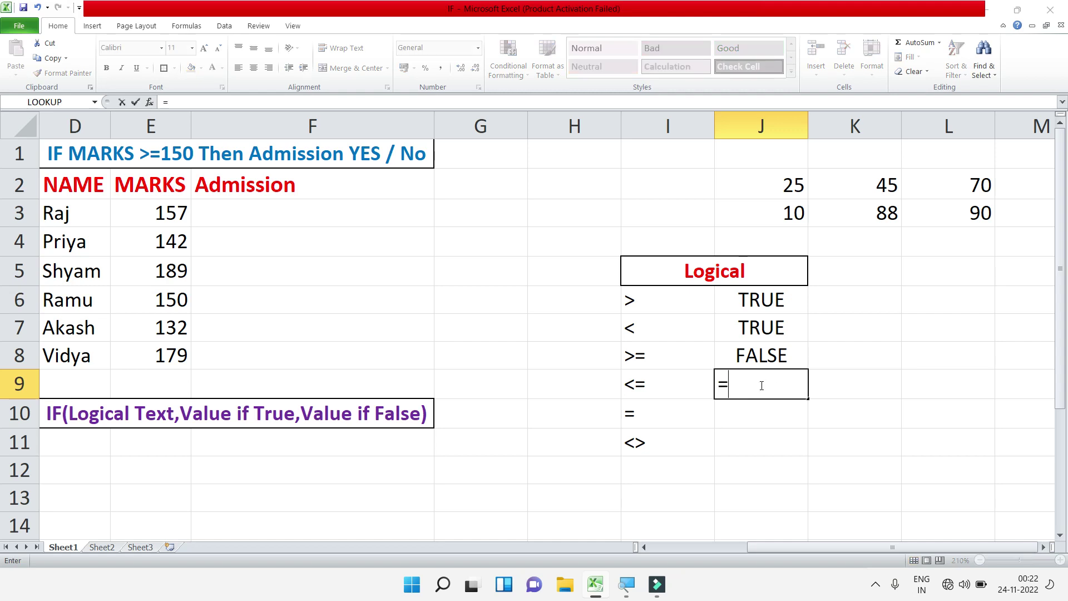
key("BackSpace")
key("Return")
- Delete the J6:J8 results, undoing an over-wide clear of I5:J11 first
double_click(696, 271)
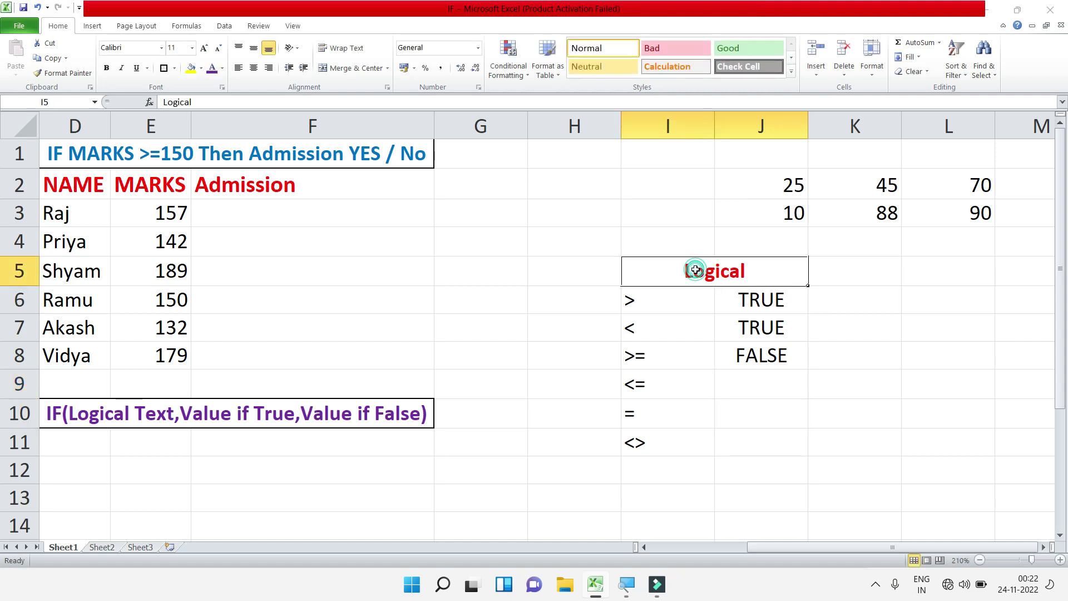
key("shift+End")
left_click(687, 435)
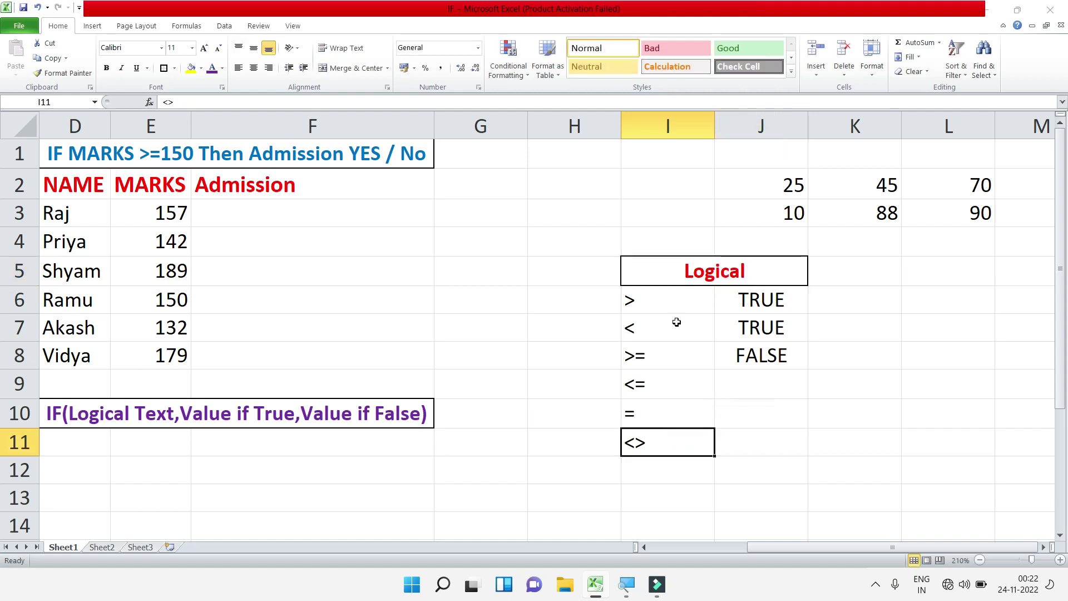
left_click(659, 274)
left_click_drag(659, 273, 657, 443)
key("Delete")
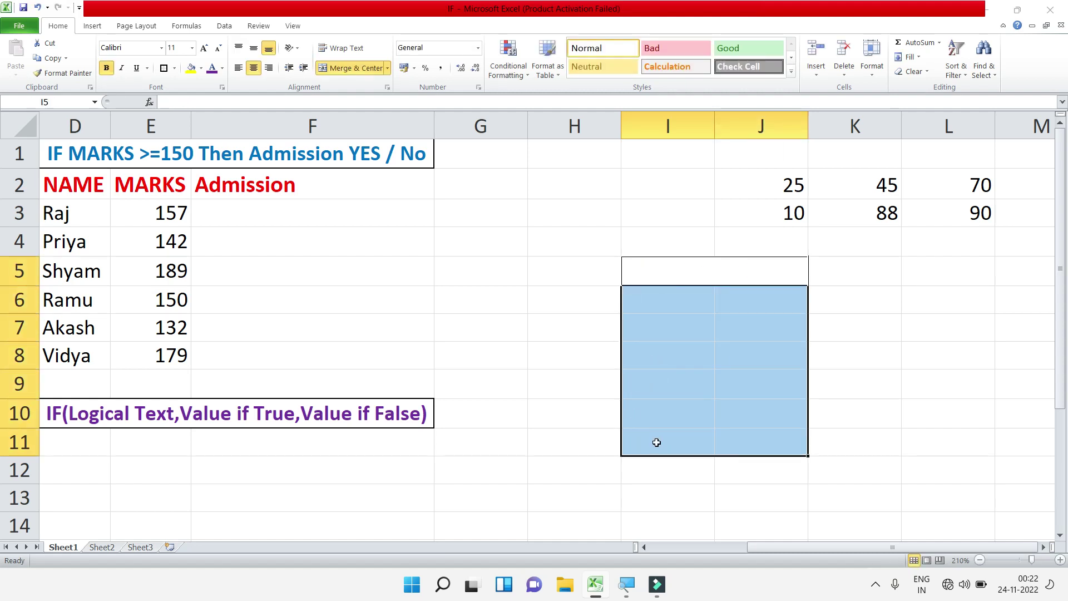
left_click(607, 367)
key("ctrl+z")
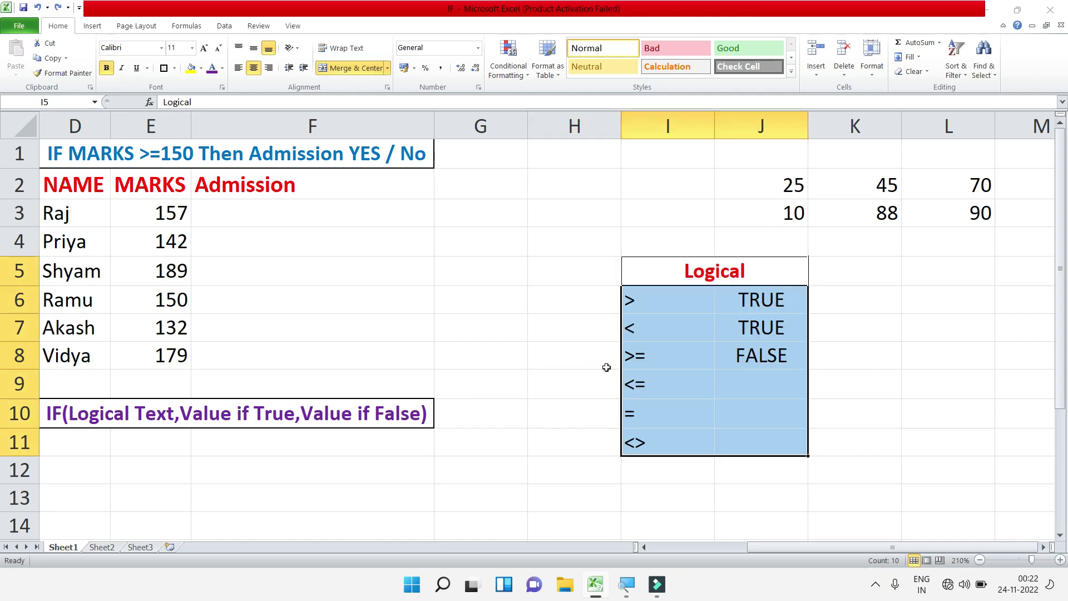
left_click_drag(787, 296, 787, 356)
key("Delete")
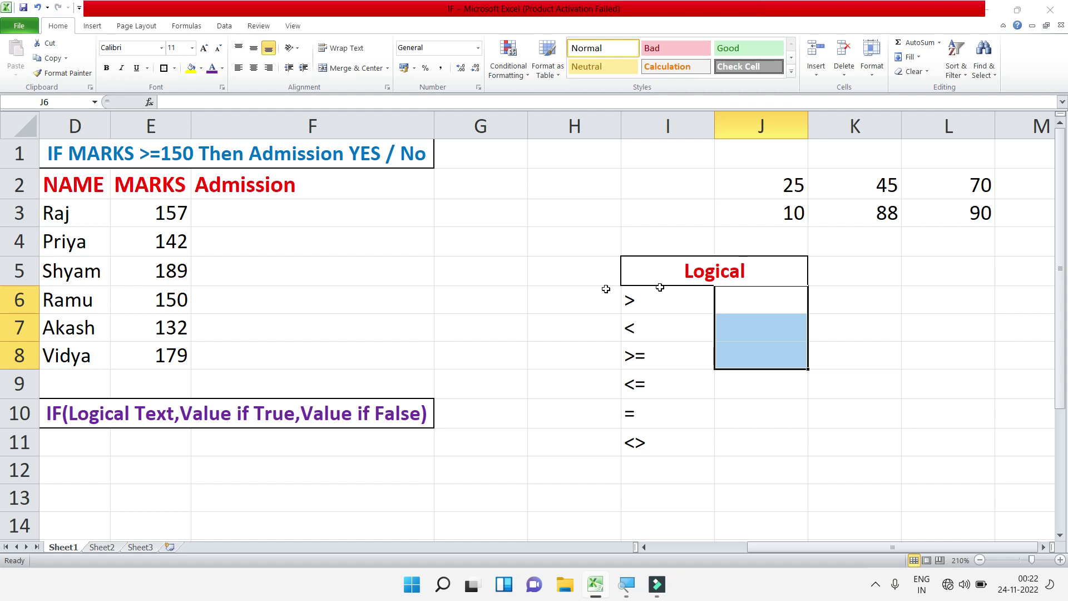
- Begin an =IF( formula in the first student's Admission cell F3
left_click(269, 212)
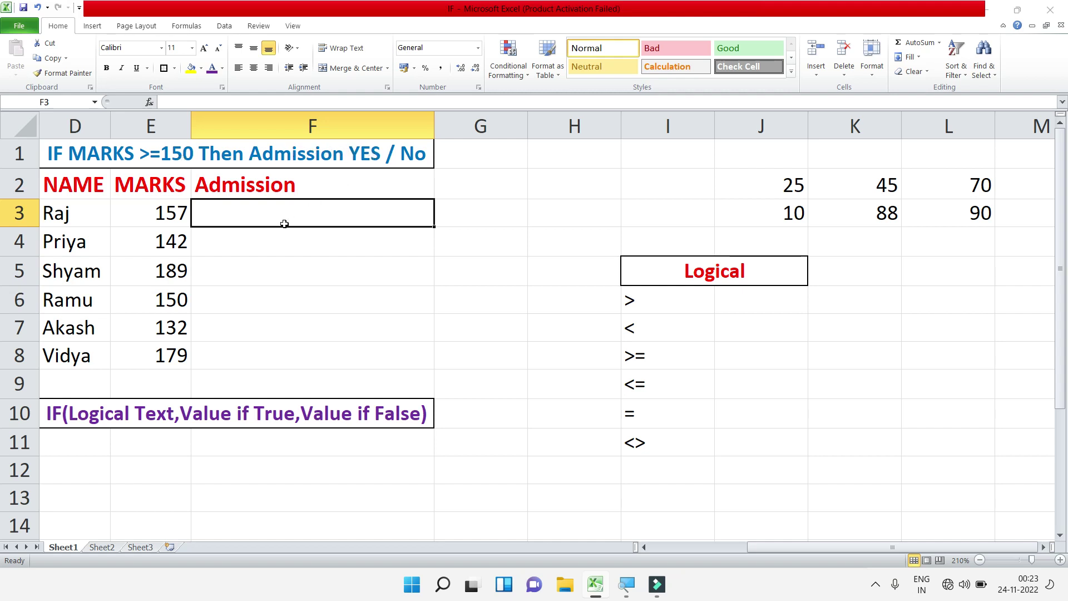
left_click(354, 212)
left_click(354, 212)
left_click(342, 244)
left_click(323, 213)
left_click(323, 214)
left_click(303, 249)
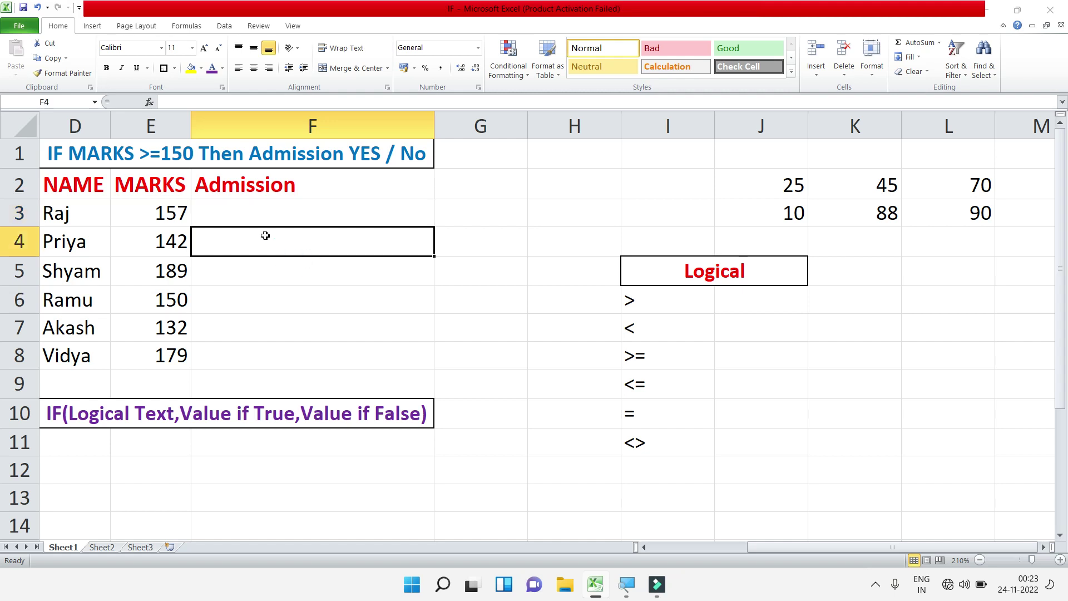
left_click(266, 210)
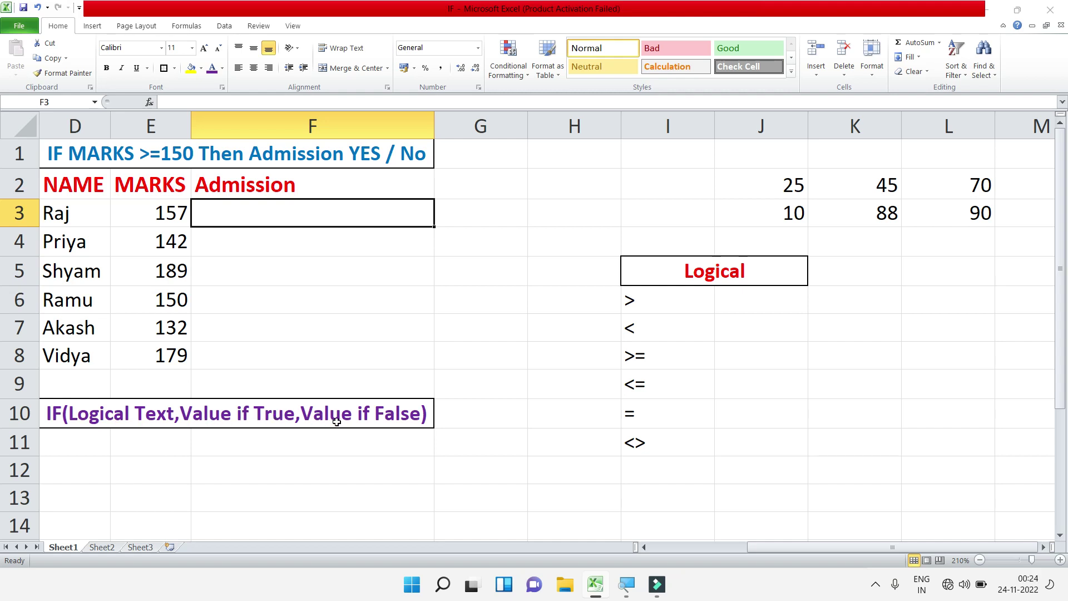
type("=")
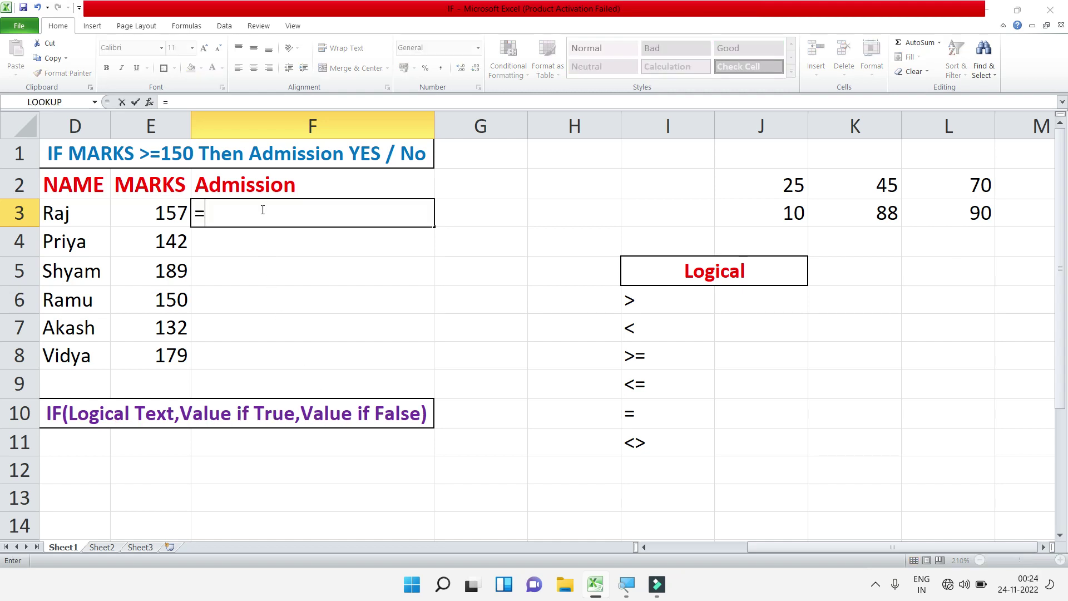
type("IF")
key("Escape")
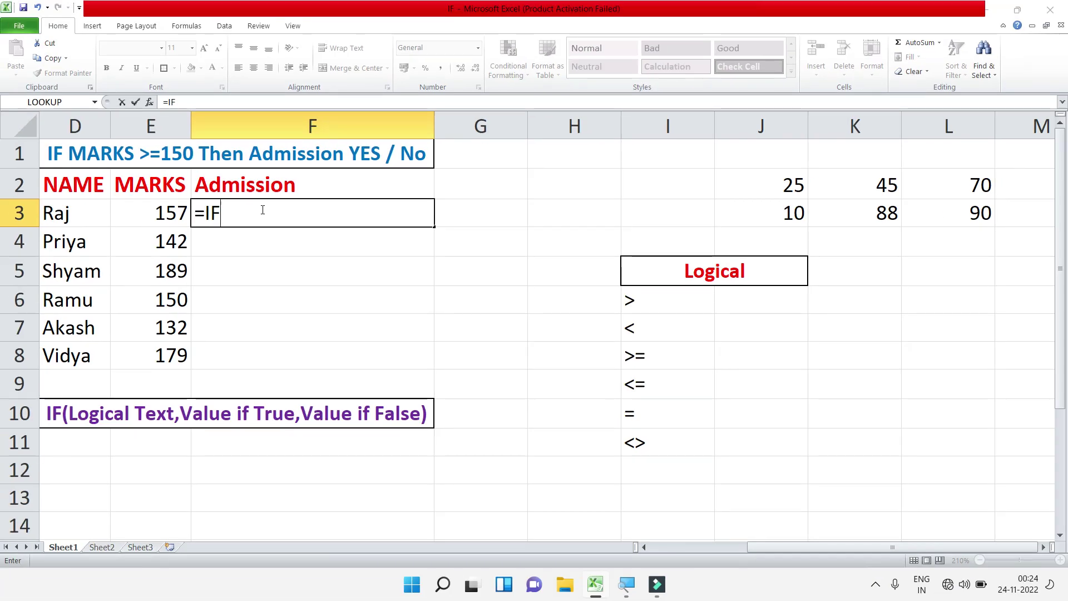
type("(")
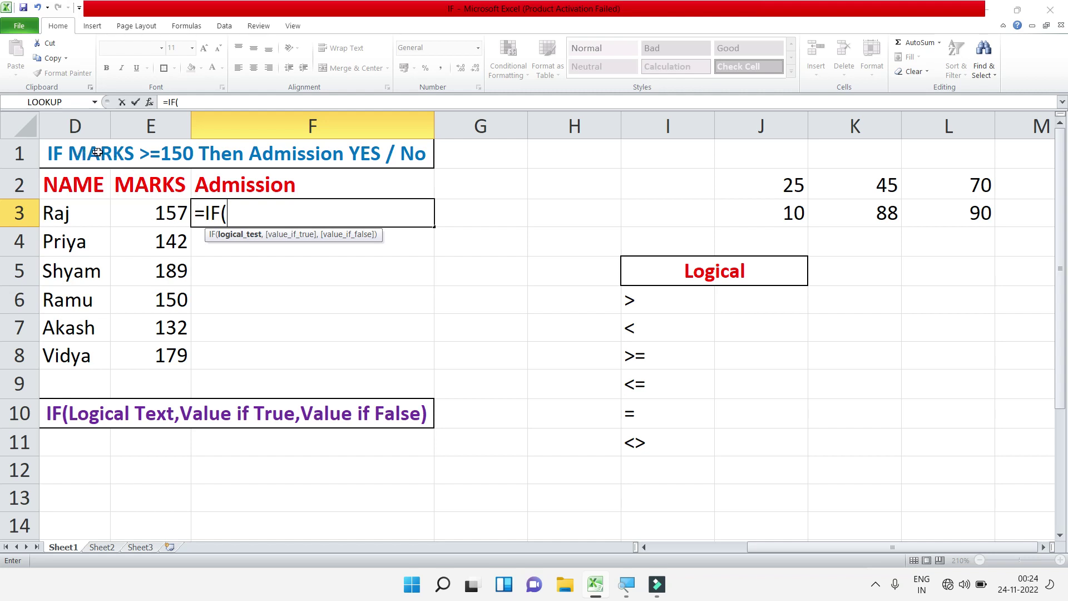
- Complete it as =IF(E3>=150,"YES","NO"), which displays YES
left_click(138, 216)
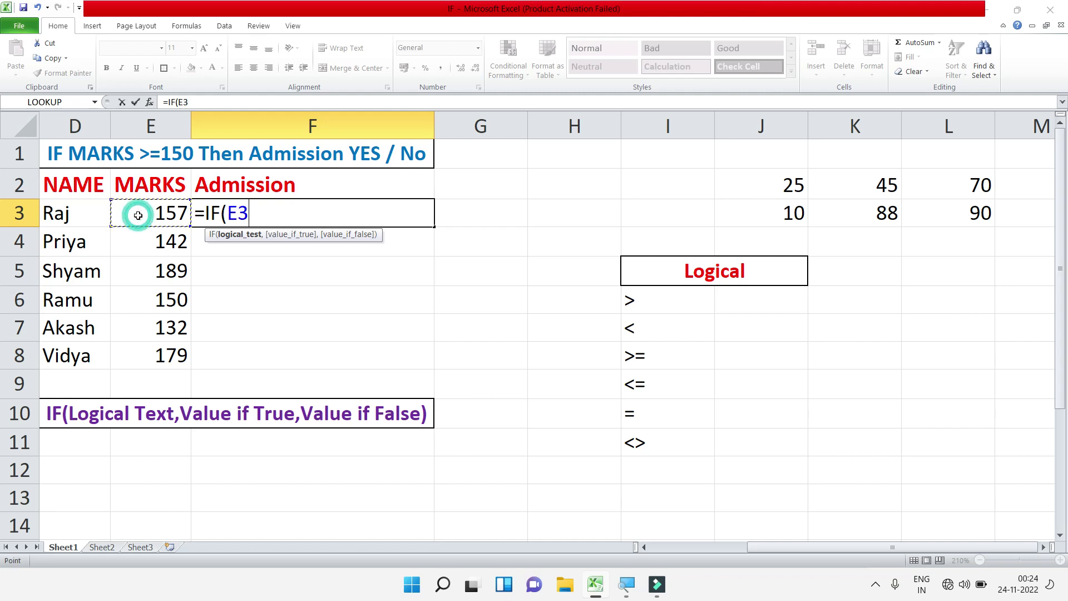
type(">=")
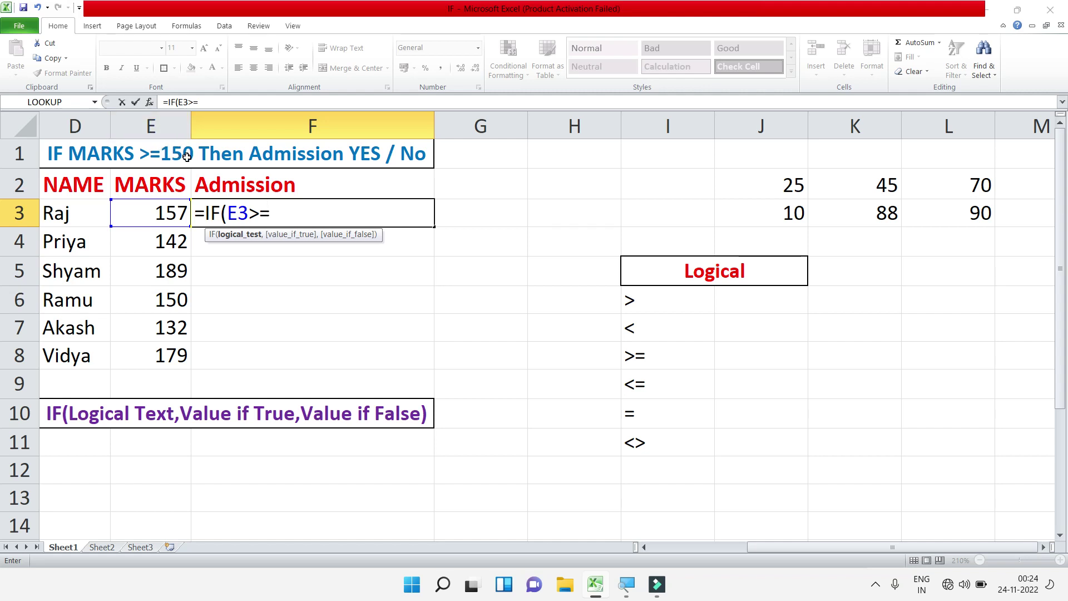
type("150")
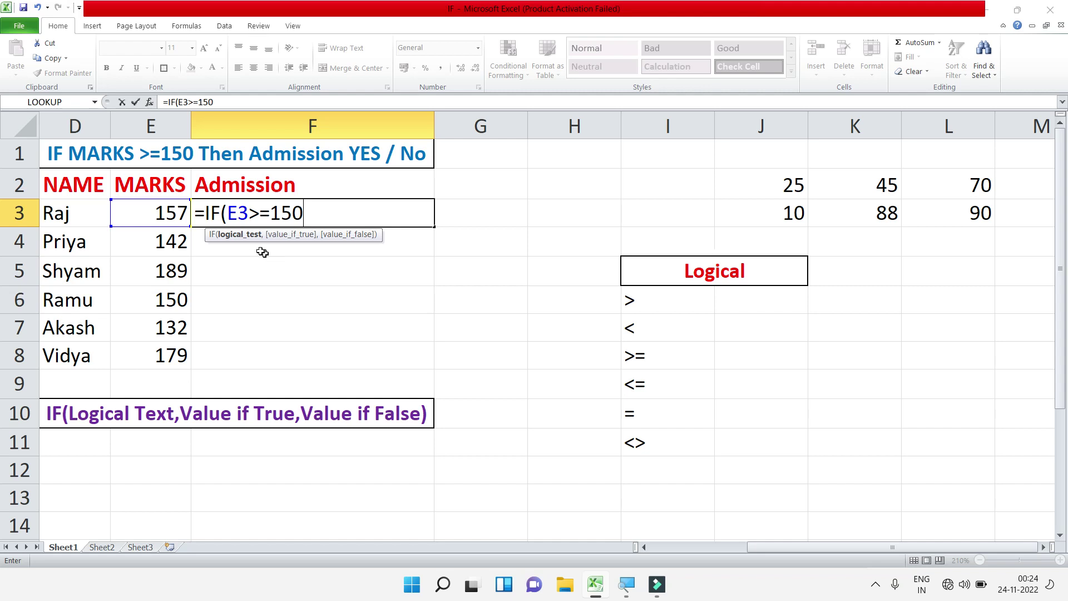
type(",")
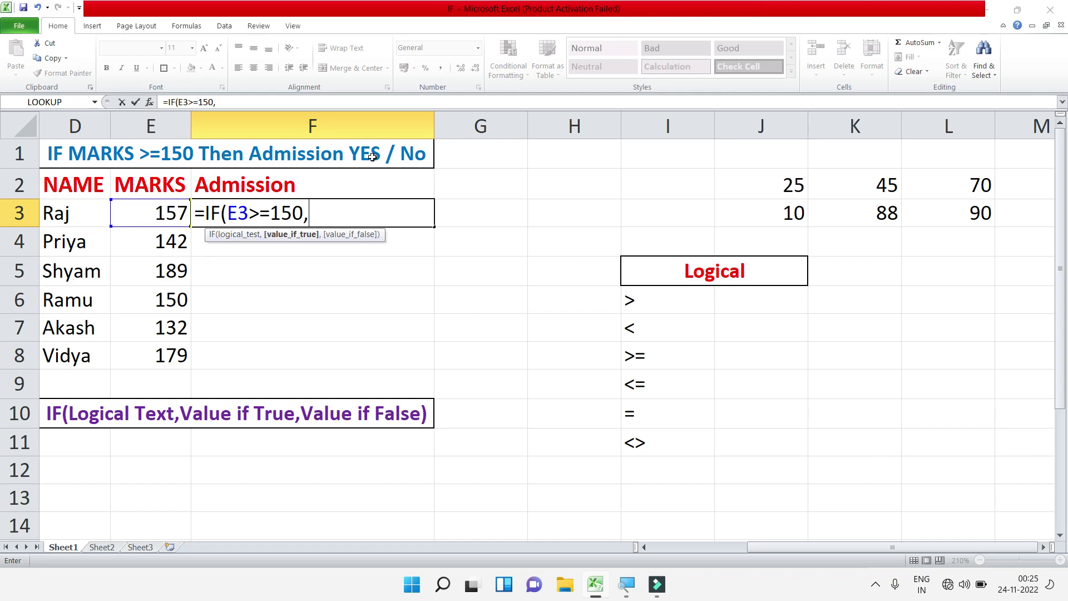
type("\"")
type("YES\",")
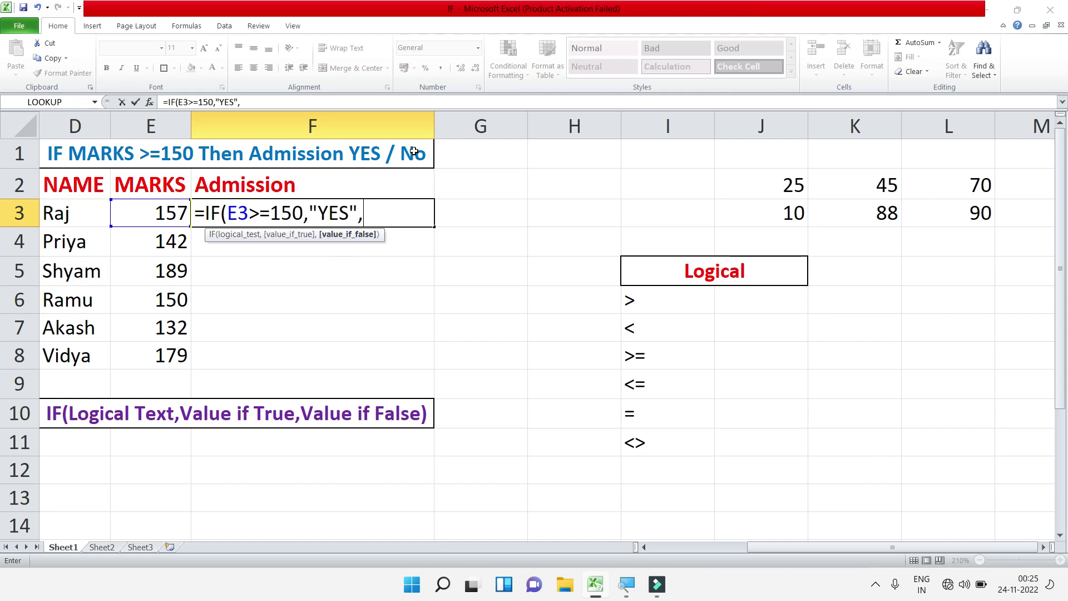
type("\"NO\")")
key("Return")
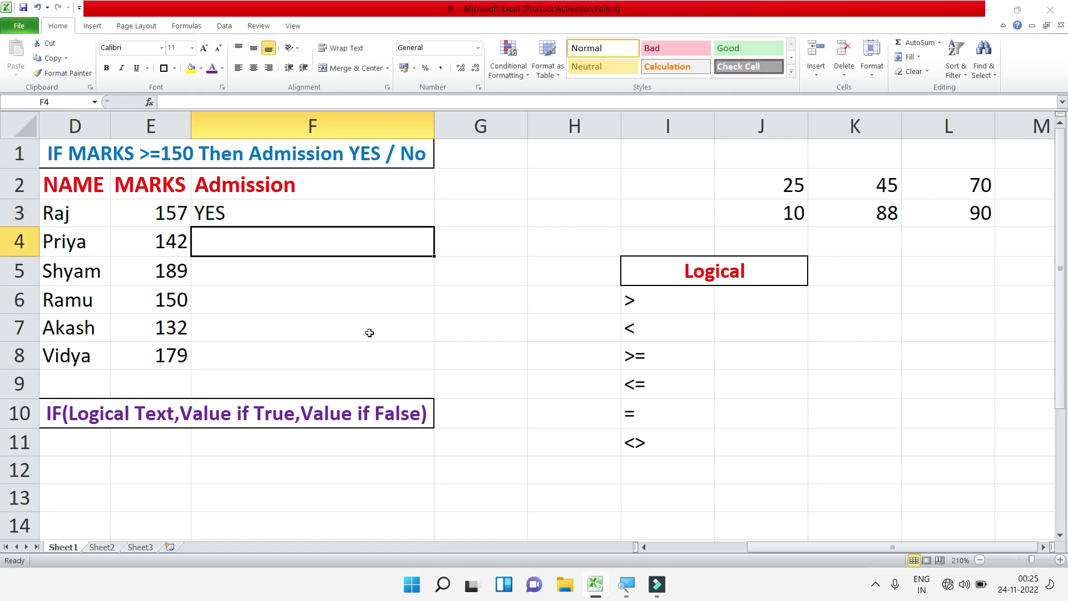
- Enter =IF(E4>=150,"YES","NO") in F4, giving NO for 142 marks
left_click(302, 207)
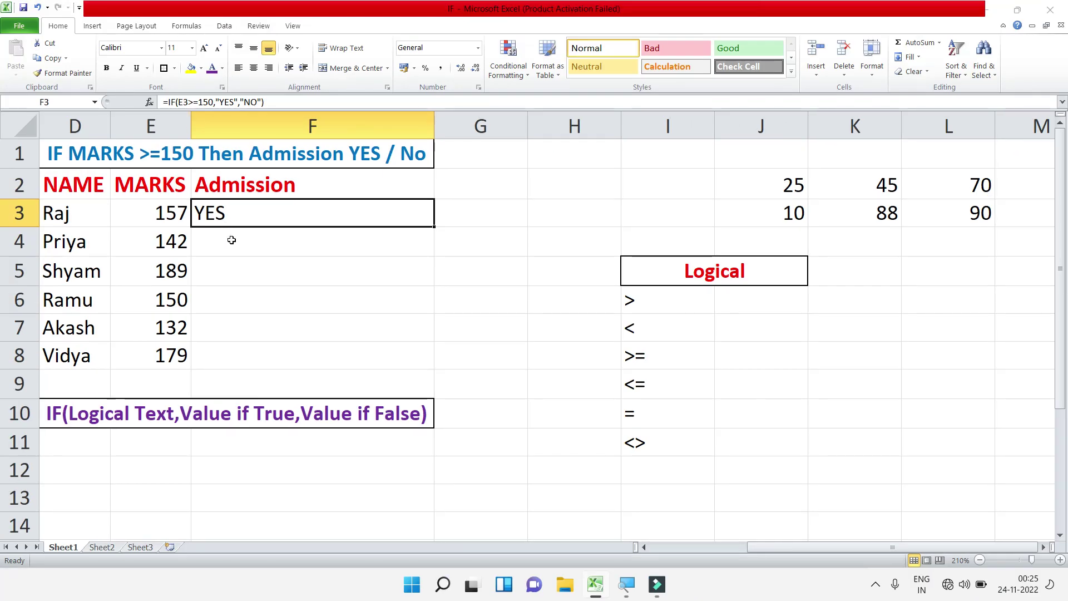
left_click(231, 240)
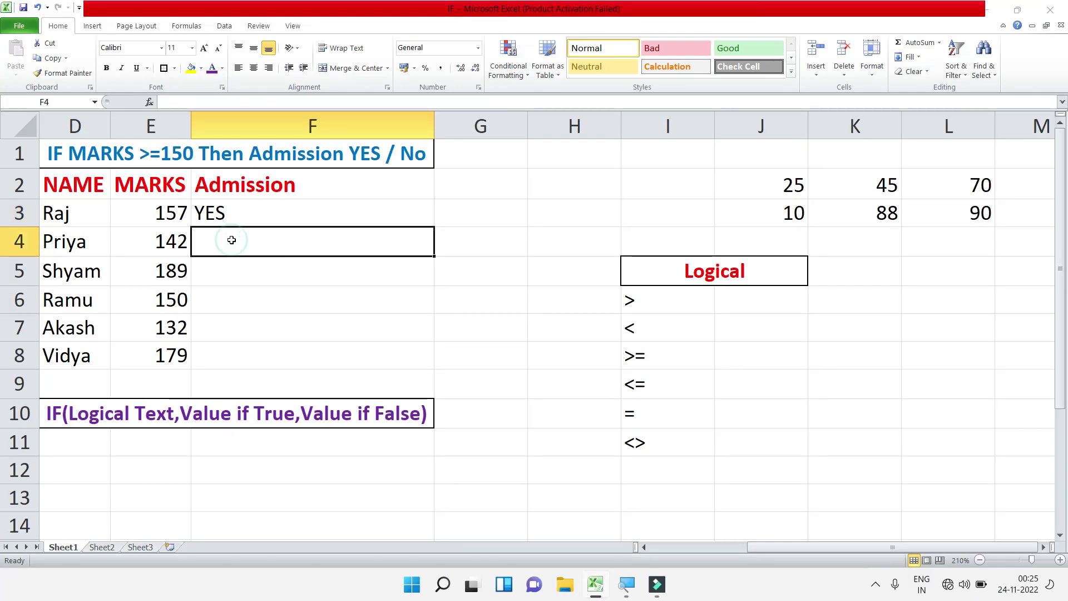
type("=IF(")
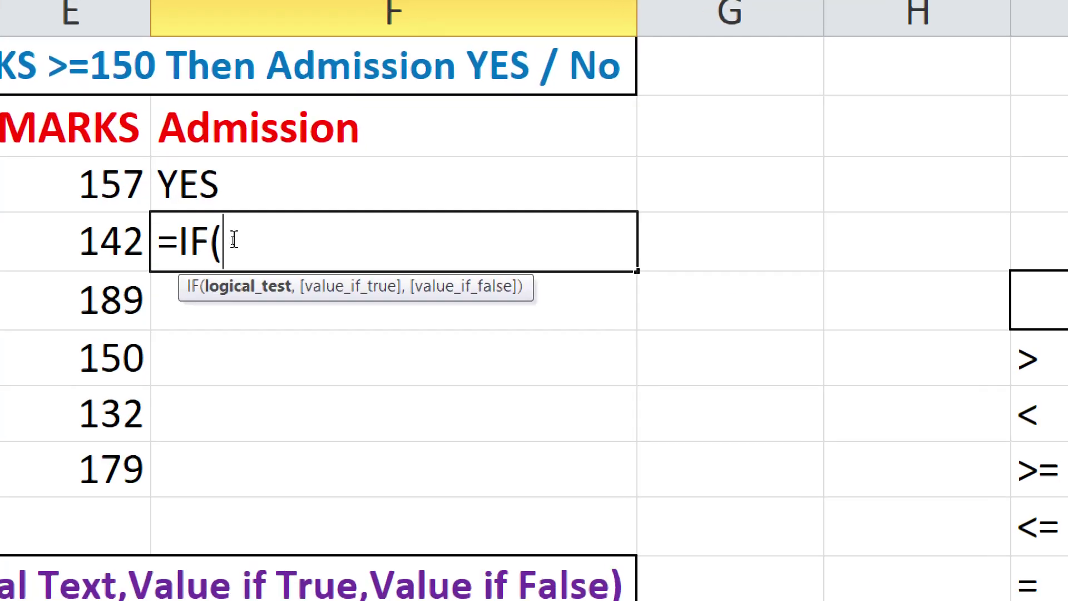
left_click(78, 235)
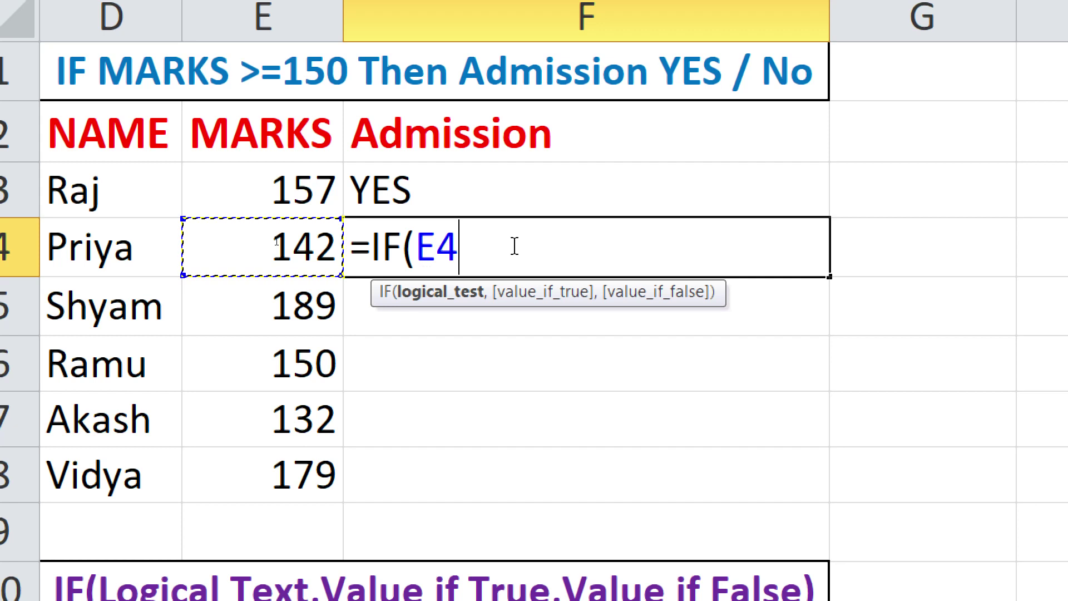
type(">=")
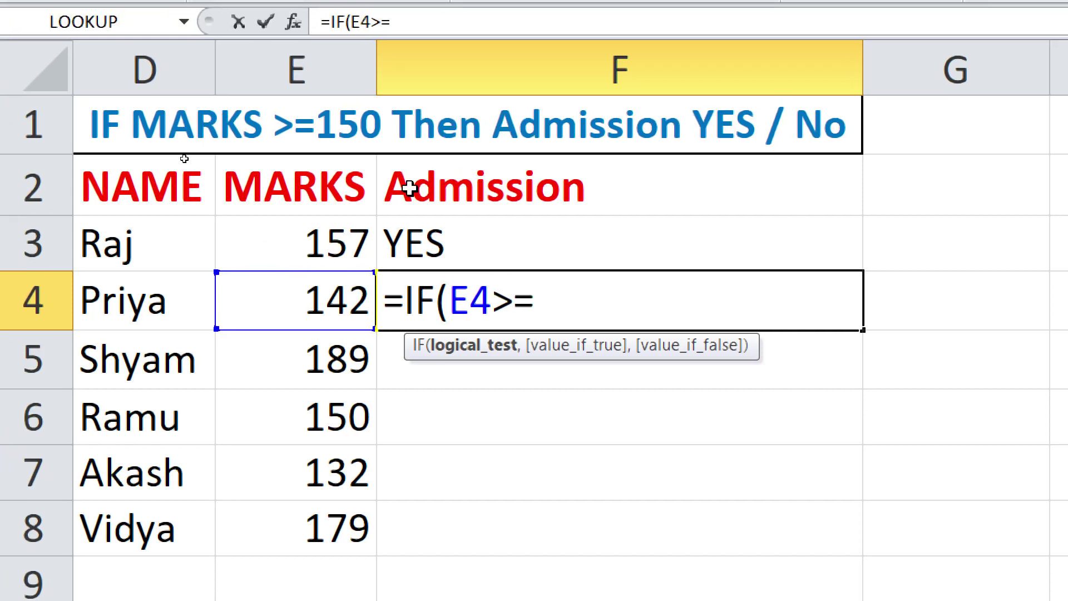
type("1")
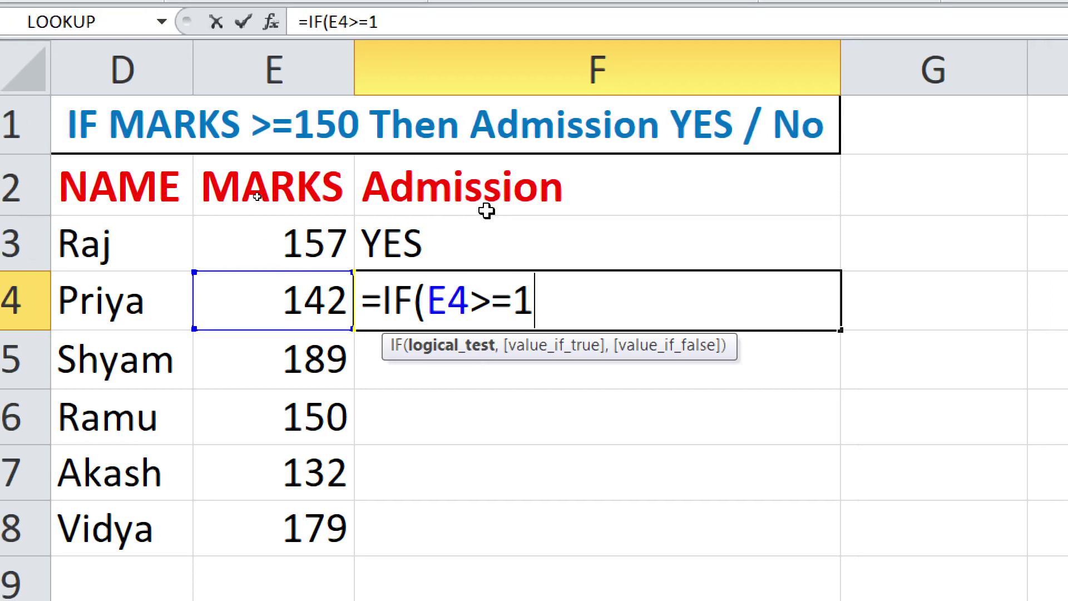
type("50")
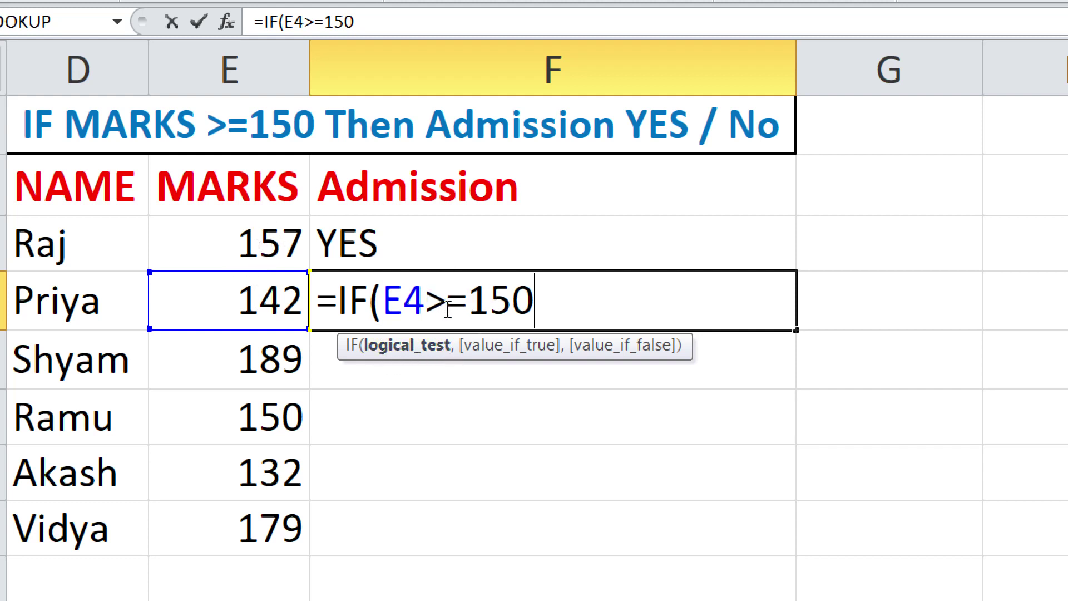
type(",")
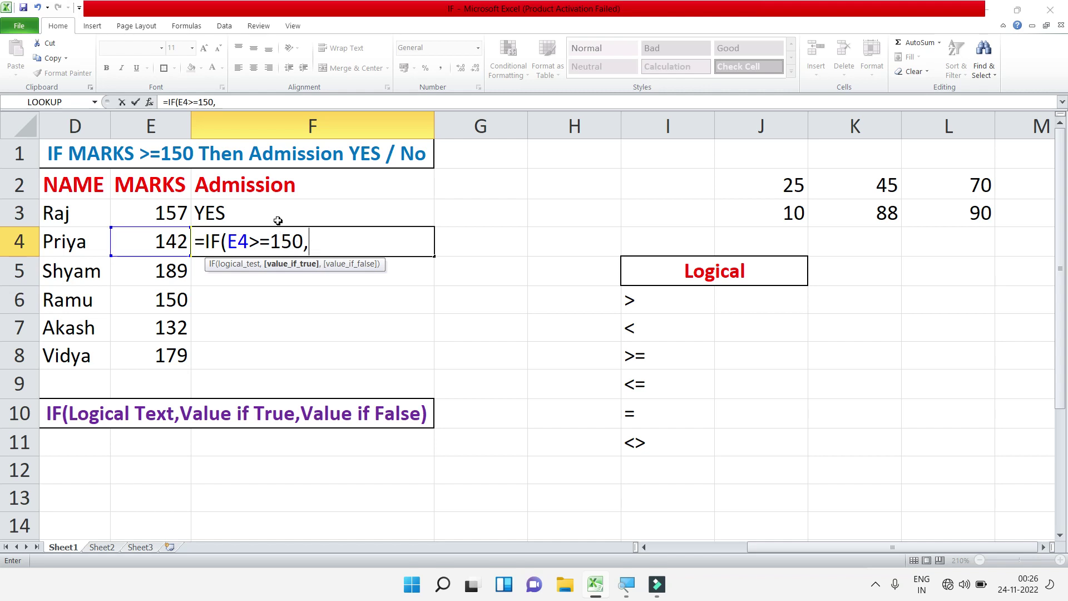
type("\"YES\",")
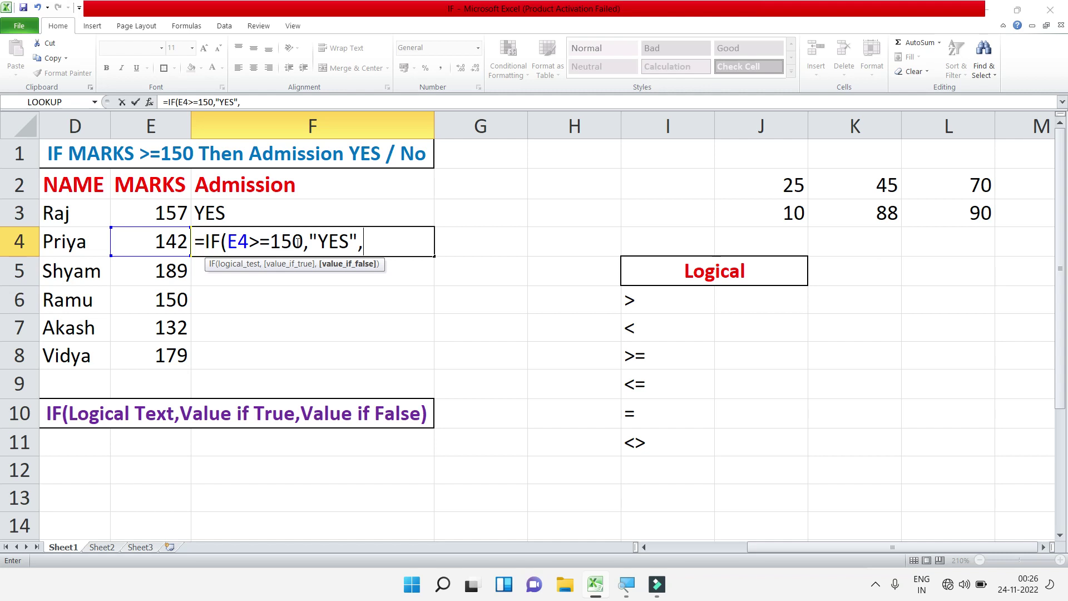
type("\"NO\")")
key("Return")
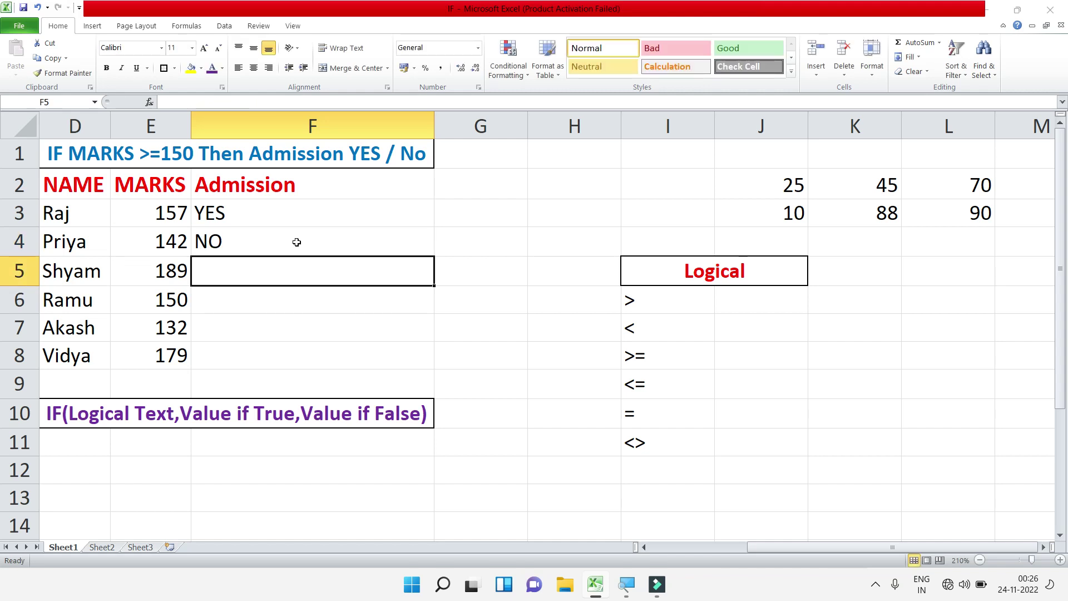
left_click(296, 242)
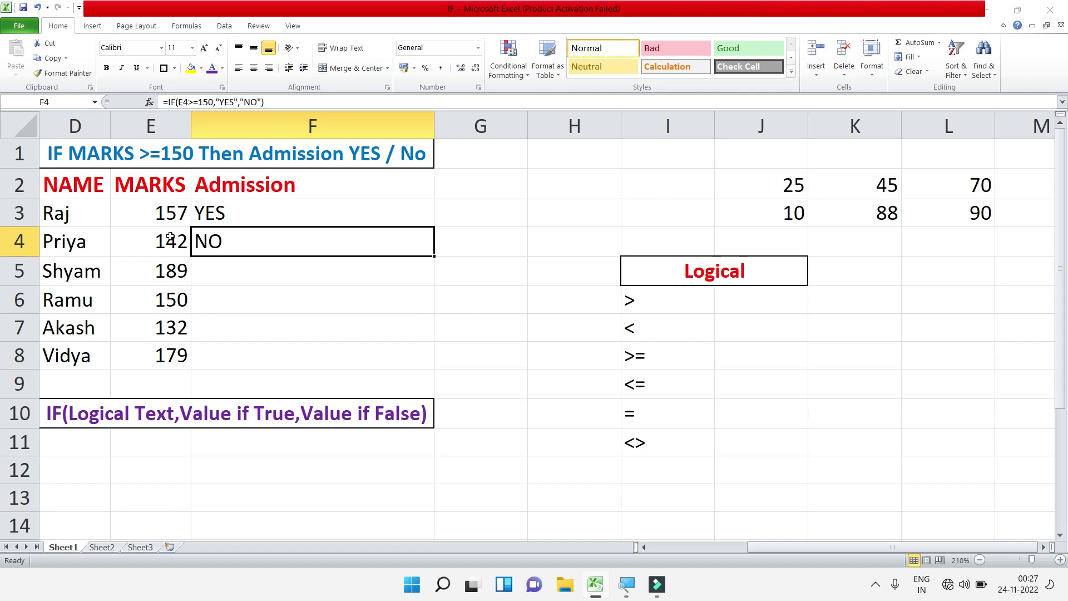
- Check the marks in E4 and E6, then fill F4's formula down to F8
left_click(131, 237)
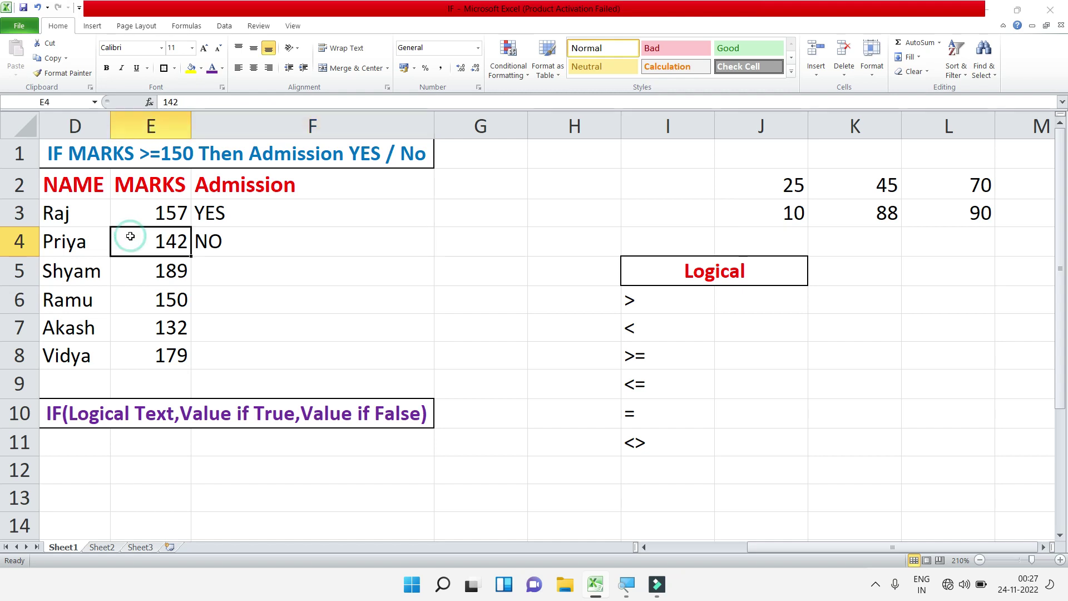
left_click(157, 301)
left_click(312, 230)
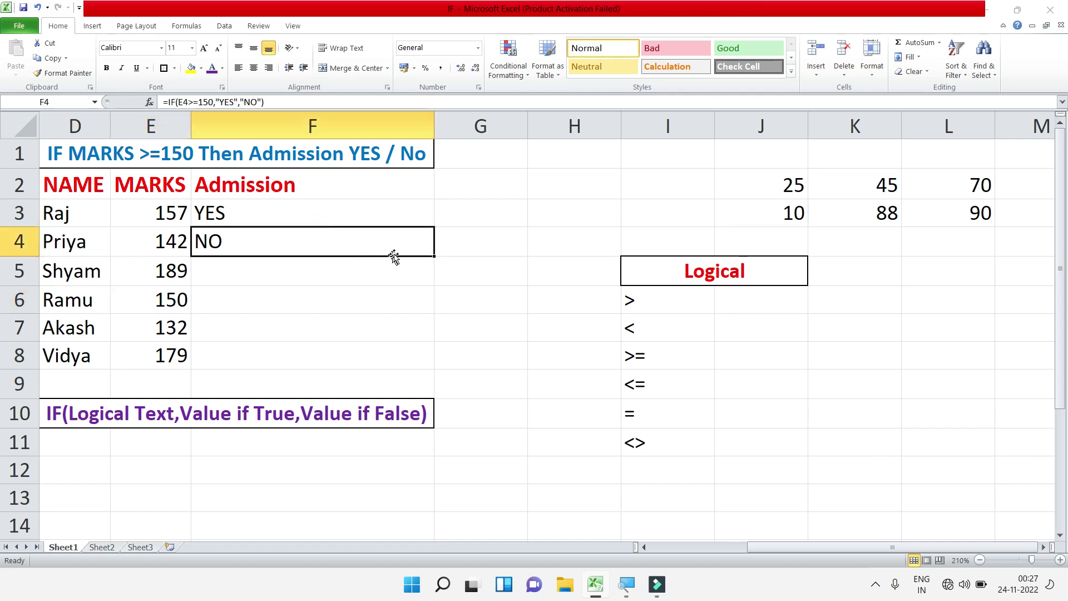
double_click(438, 255)
left_click(469, 307)
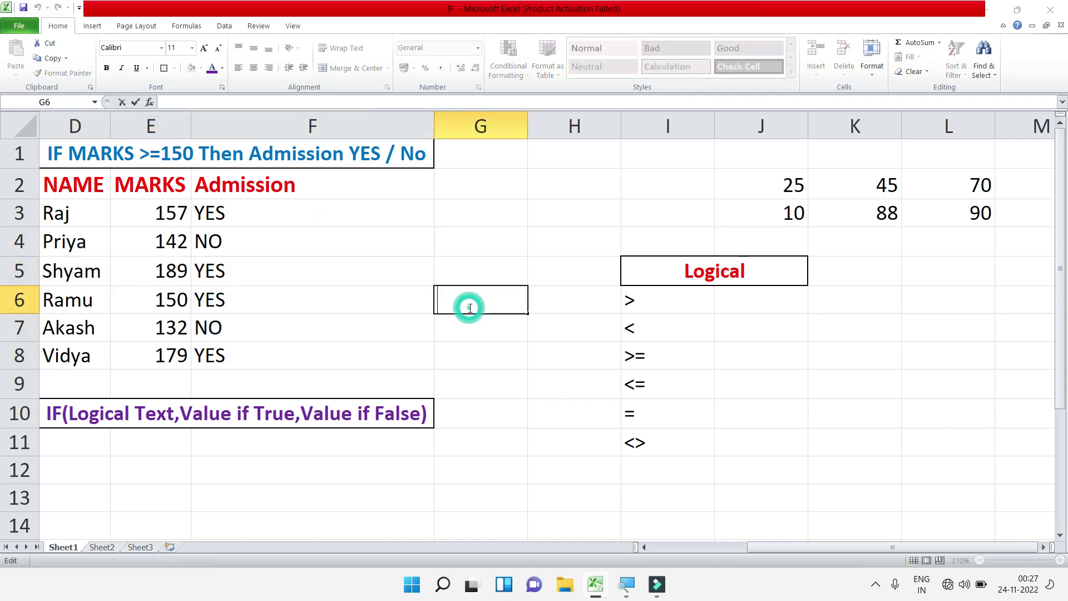
- Inspect the copied formulas in F5 and F7, leaving them unchanged
left_click(463, 324)
left_click(335, 282)
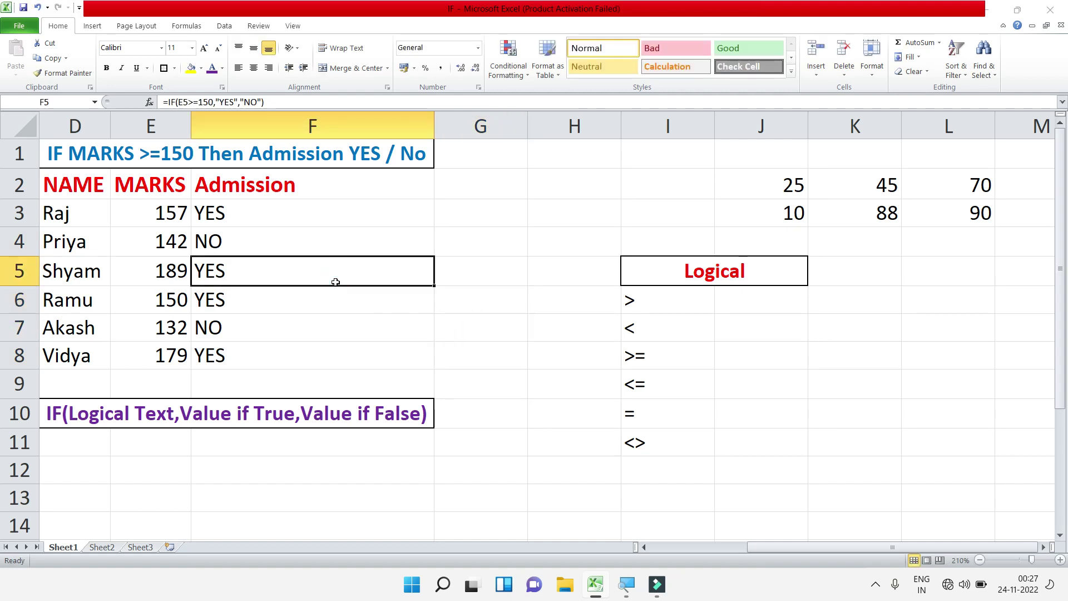
left_click(303, 318)
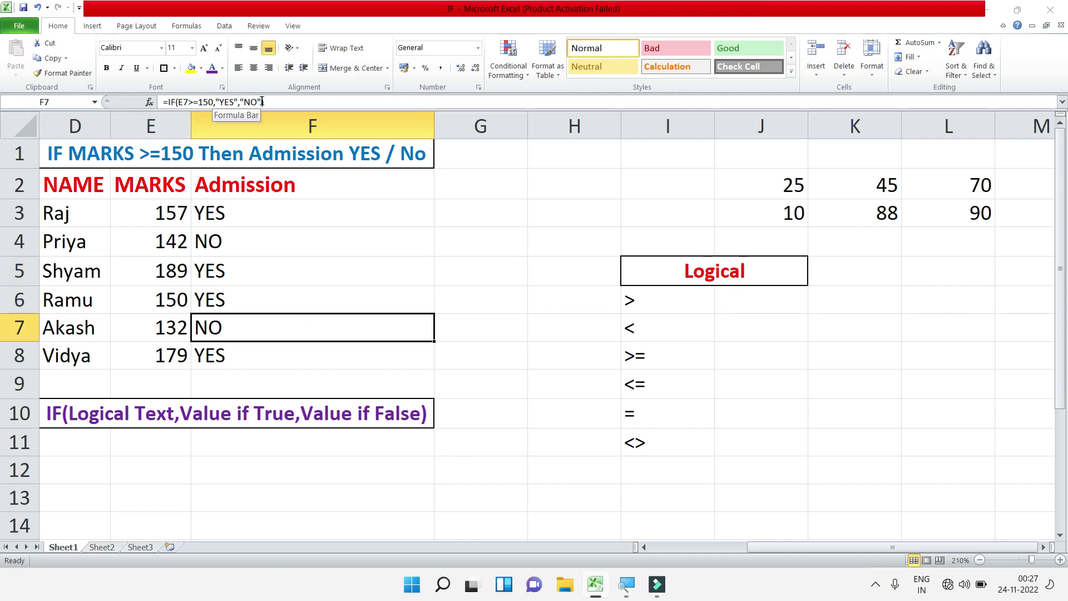
left_click_drag(267, 101, 151, 110)
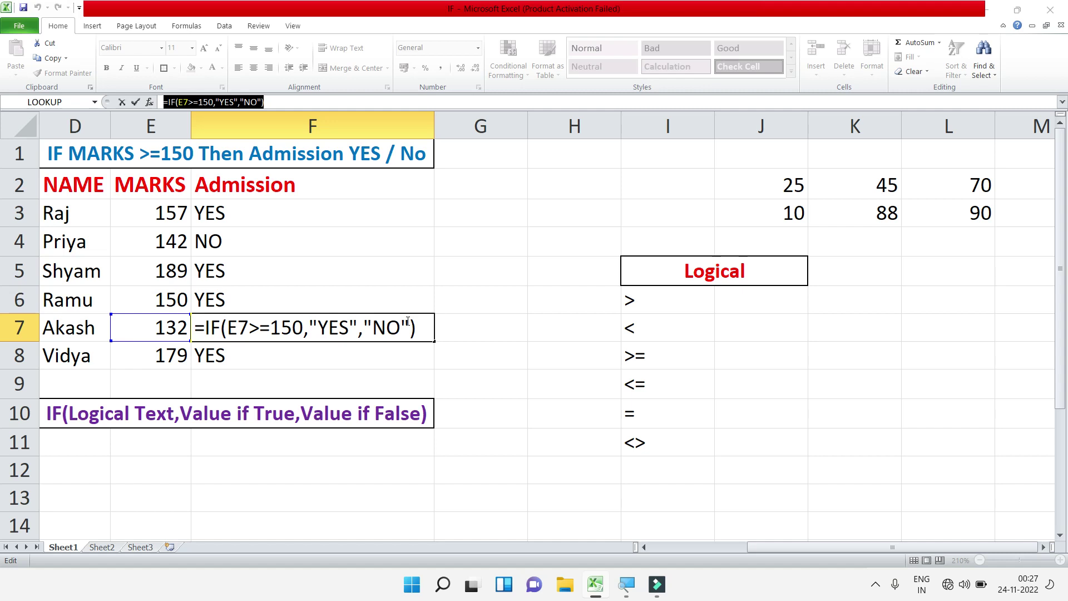
key("Return")
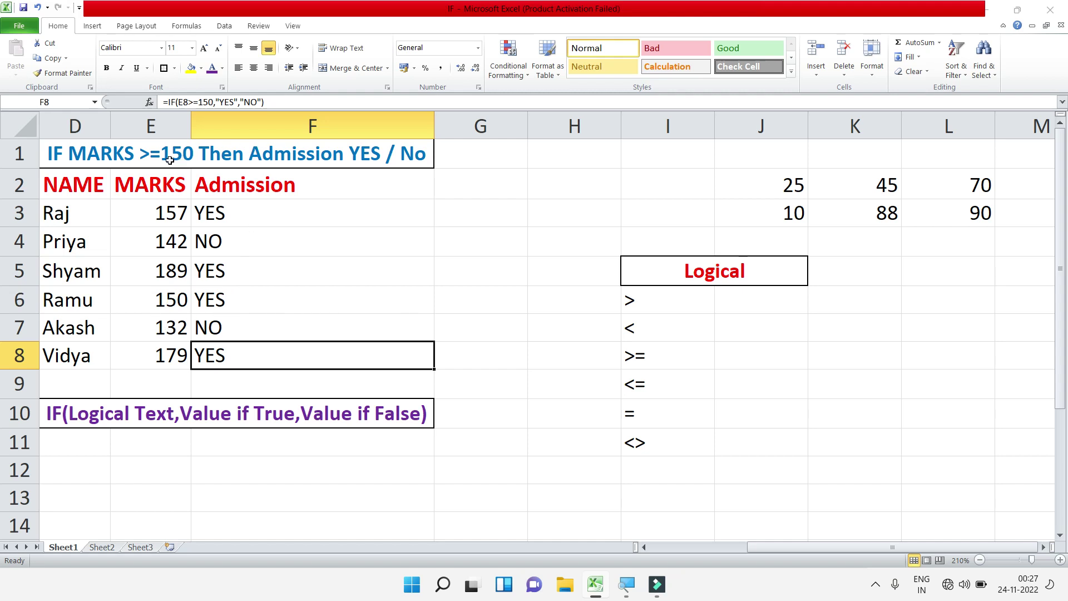
left_click(152, 305)
type("149")
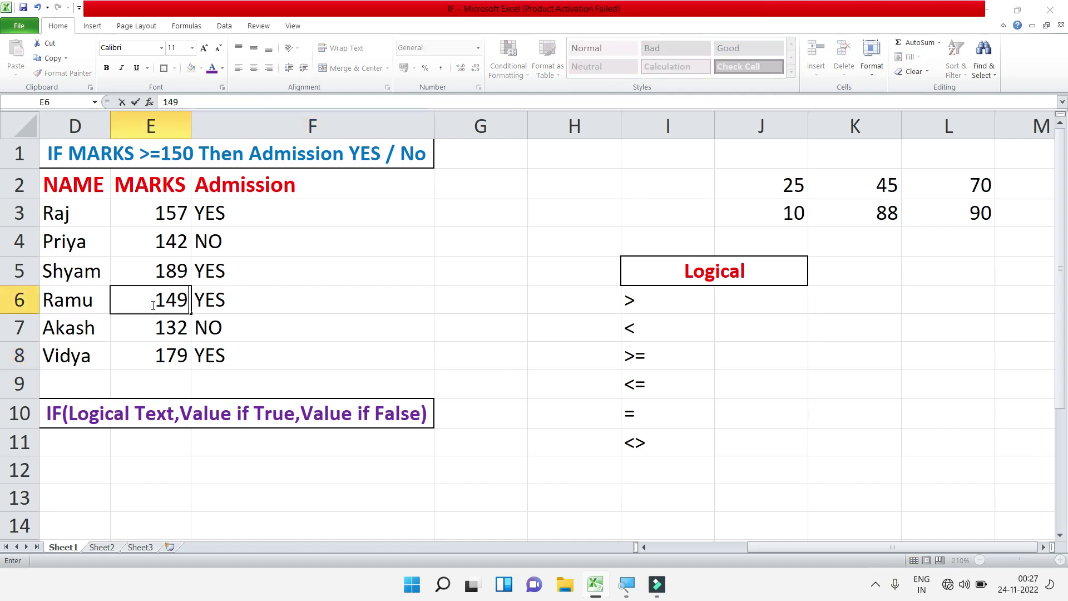
key("Return")
left_click(144, 305)
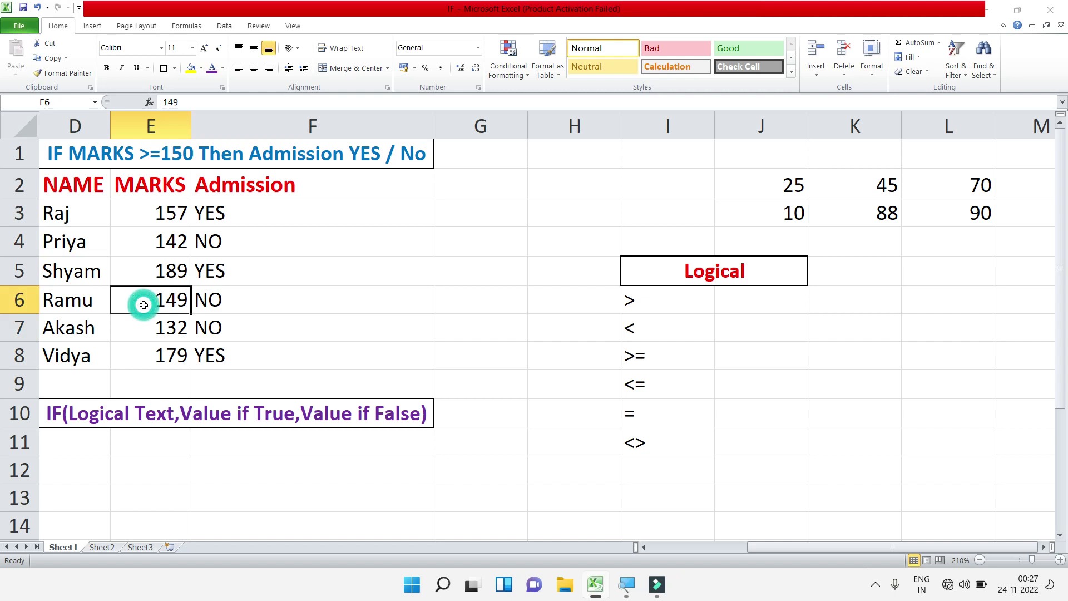
type("150")
key("Return")
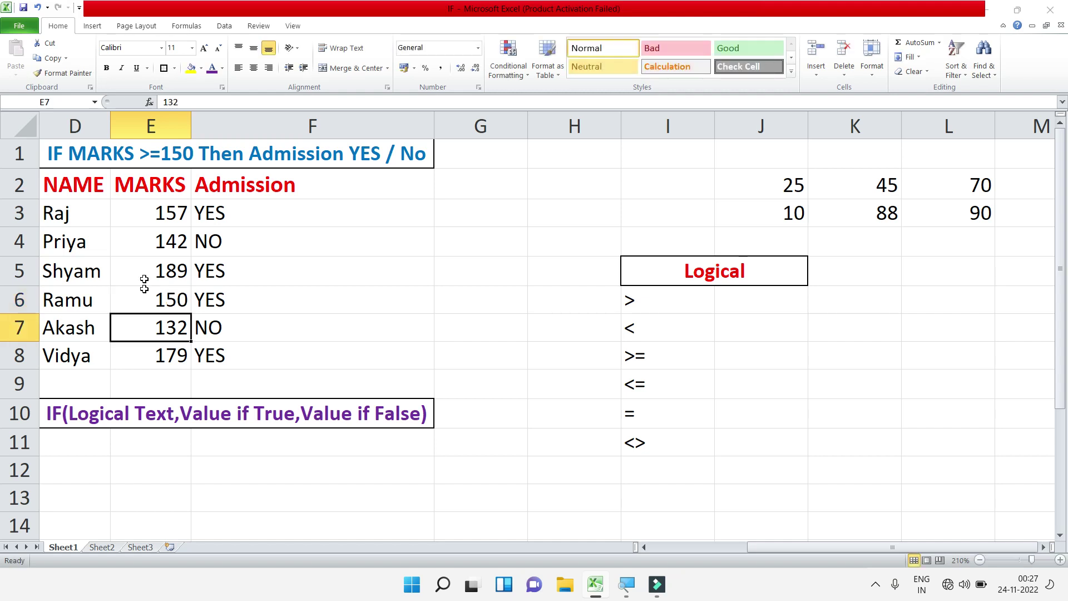
left_click(143, 213)
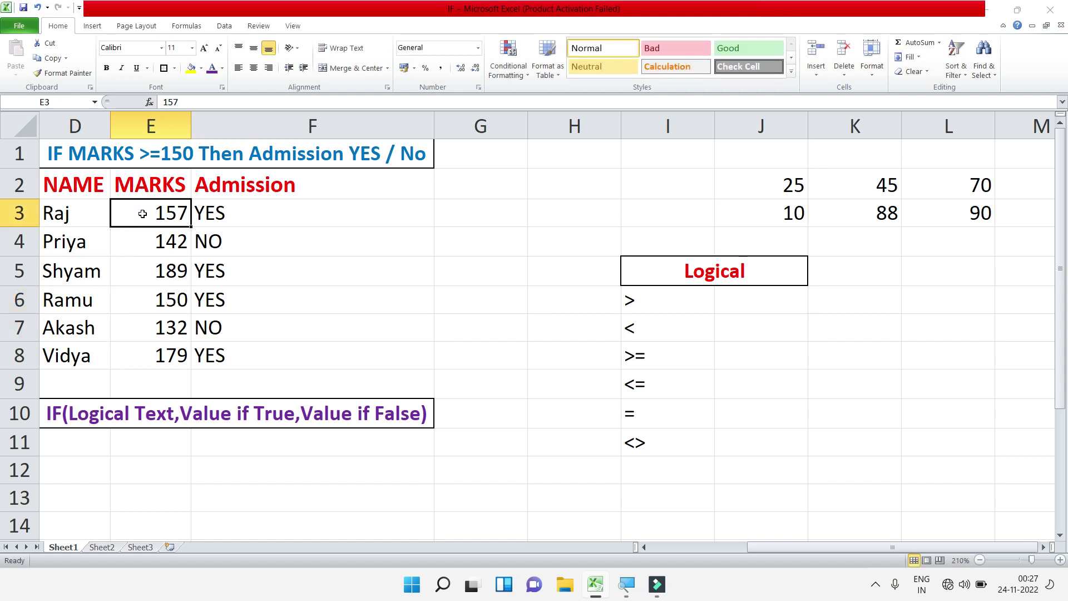
type("250")
key("Return")
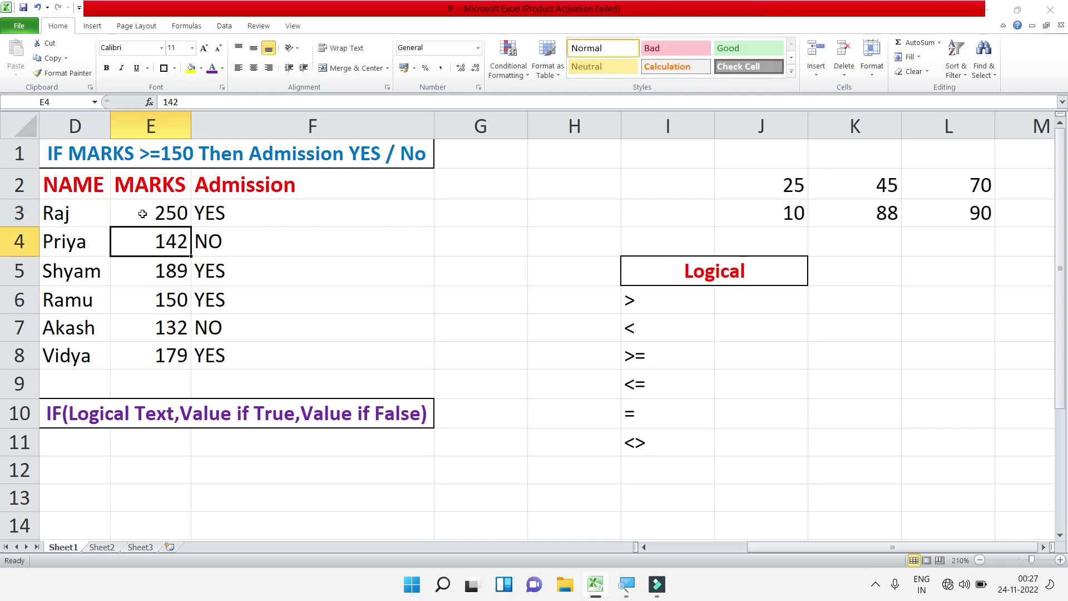
key("ctrl+z")
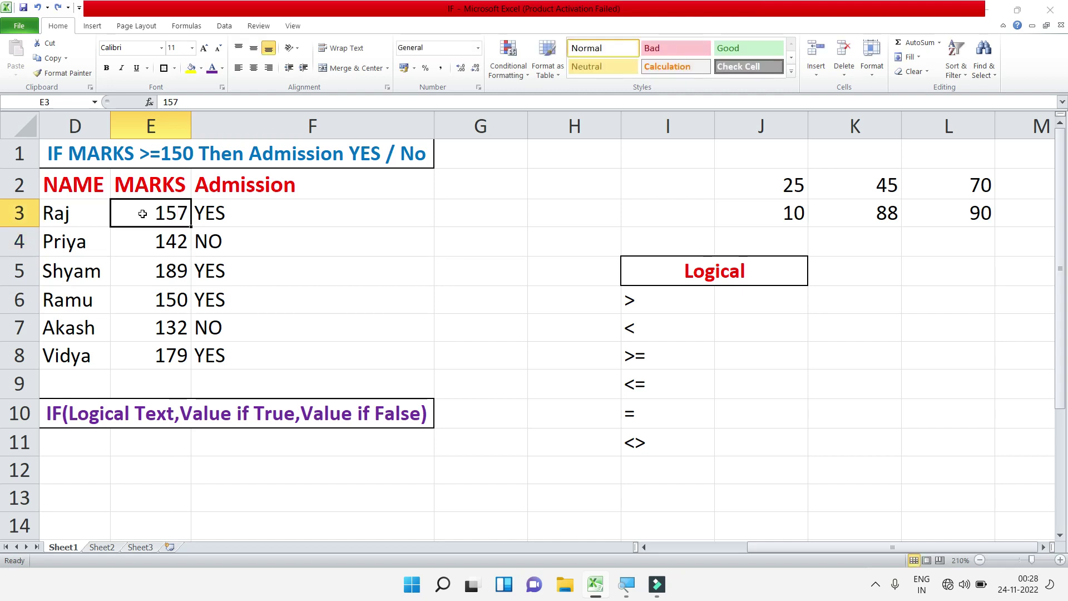
type("130")
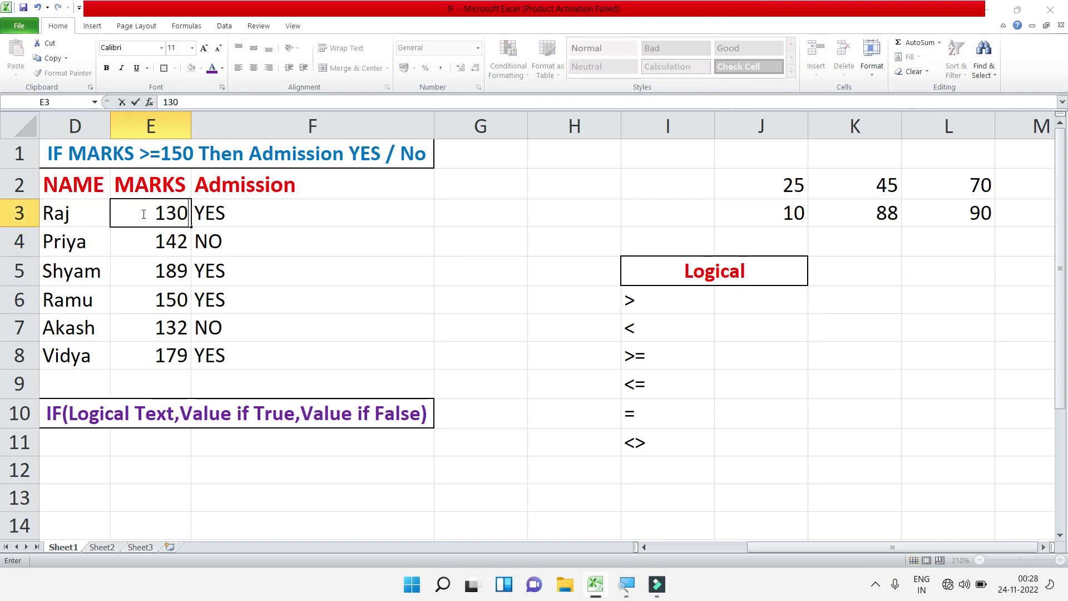
key("Return")
left_click(182, 221)
left_click(215, 220)
type("157")
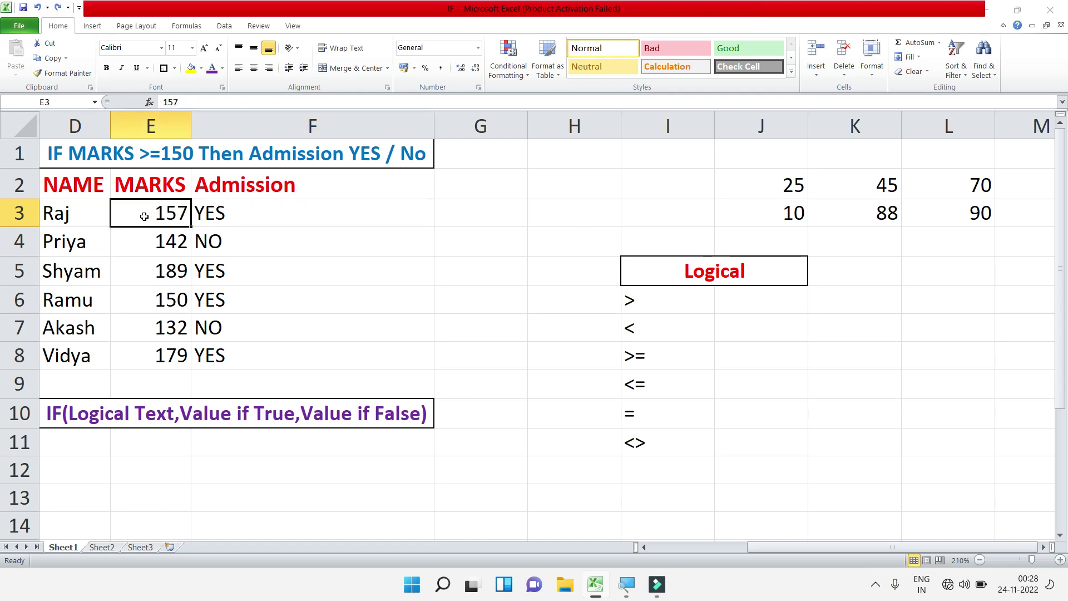
left_click(334, 315)
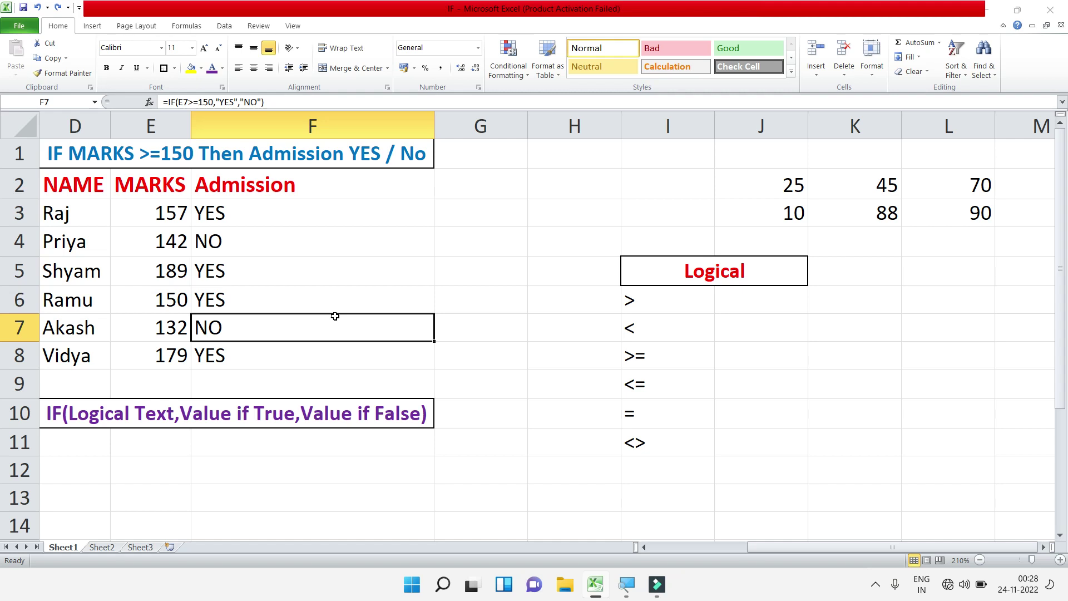
left_click(497, 467)
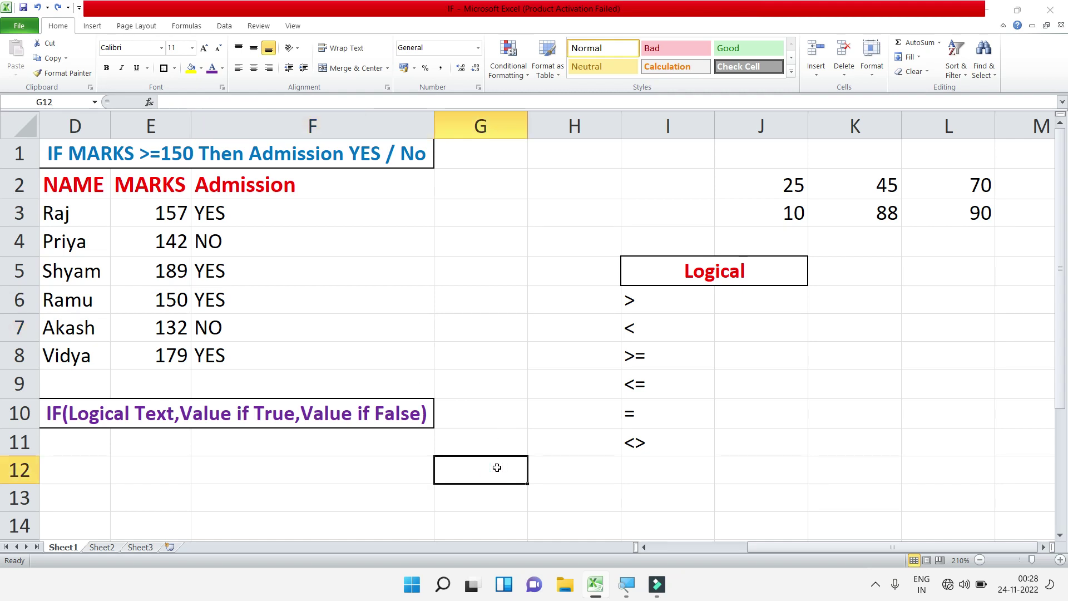